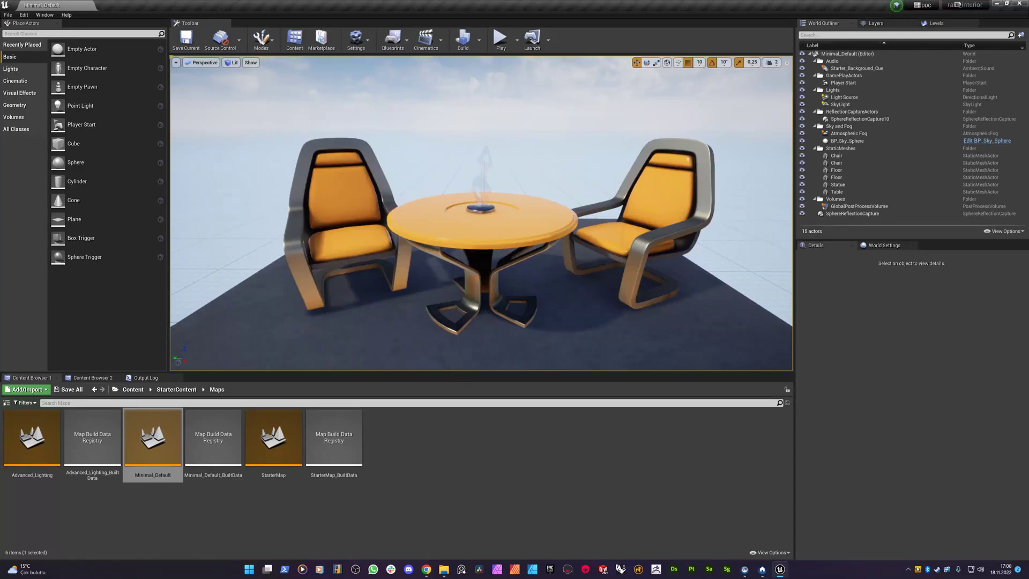
{"action": "scroll", "coordinate": [483, 220], "scroll_direction": "up", "scroll_amount": 4}
{"action": "middle_click_drag", "start_coordinate": [482, 220], "coordinate": [454, 245]}
{"action": "scroll", "coordinate": [454, 245], "scroll_direction": "down", "scroll_amount": 3}
{"action": "left_click_drag", "start_coordinate": [454, 245], "coordinate": [453, 245]}
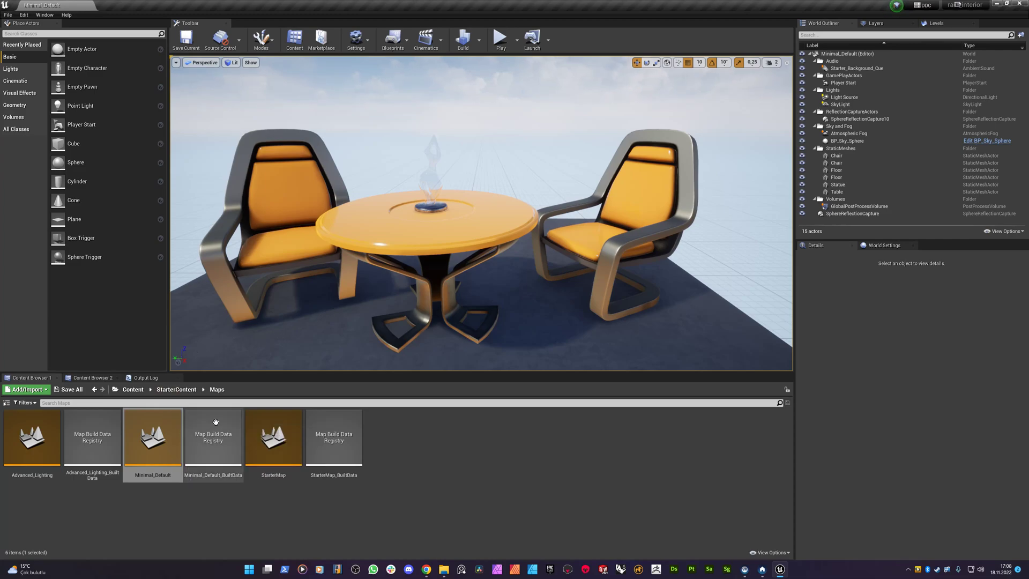
- Open the Untitled level from the Maps folder inside Rain_material
{"action": "left_click", "coordinate": [131, 390]}
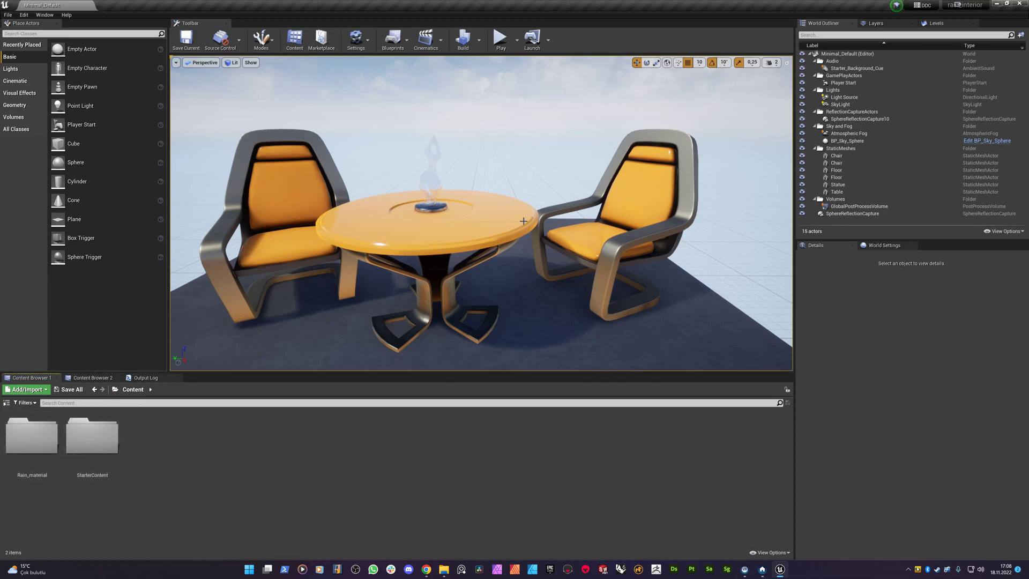
{"action": "double_click", "coordinate": [31, 436]}
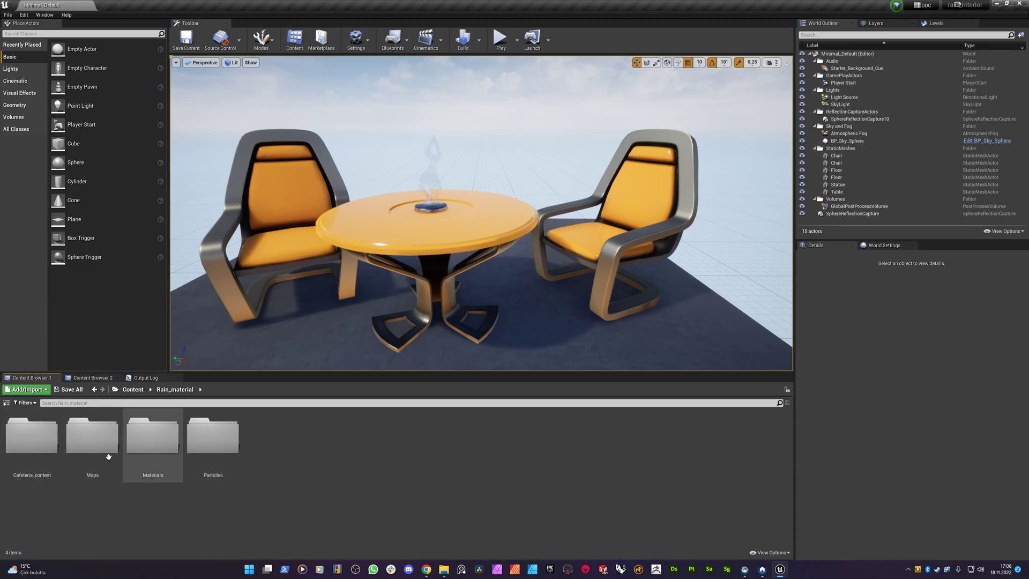
{"action": "double_click", "coordinate": [108, 455]}
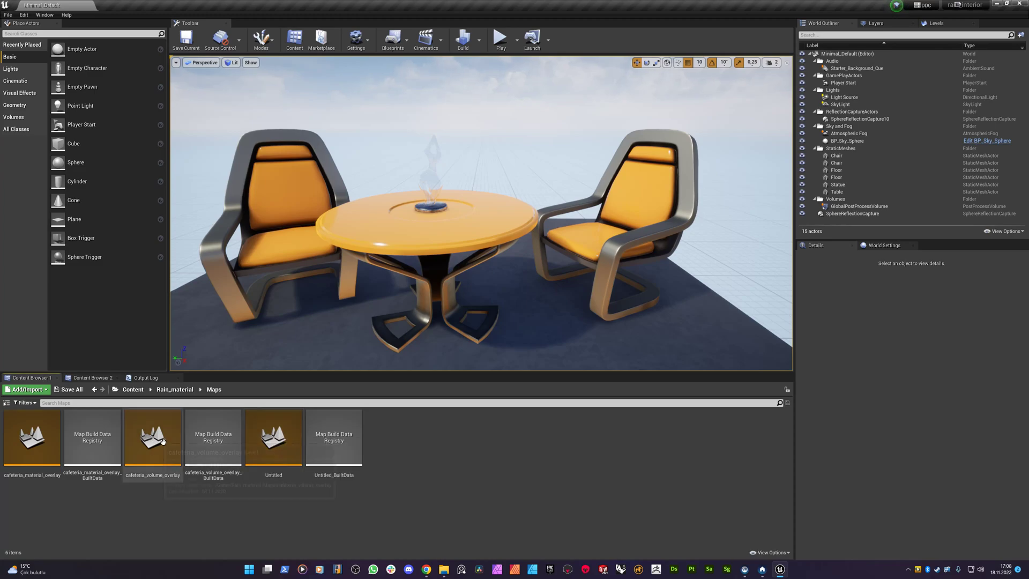
{"action": "double_click", "coordinate": [272, 425]}
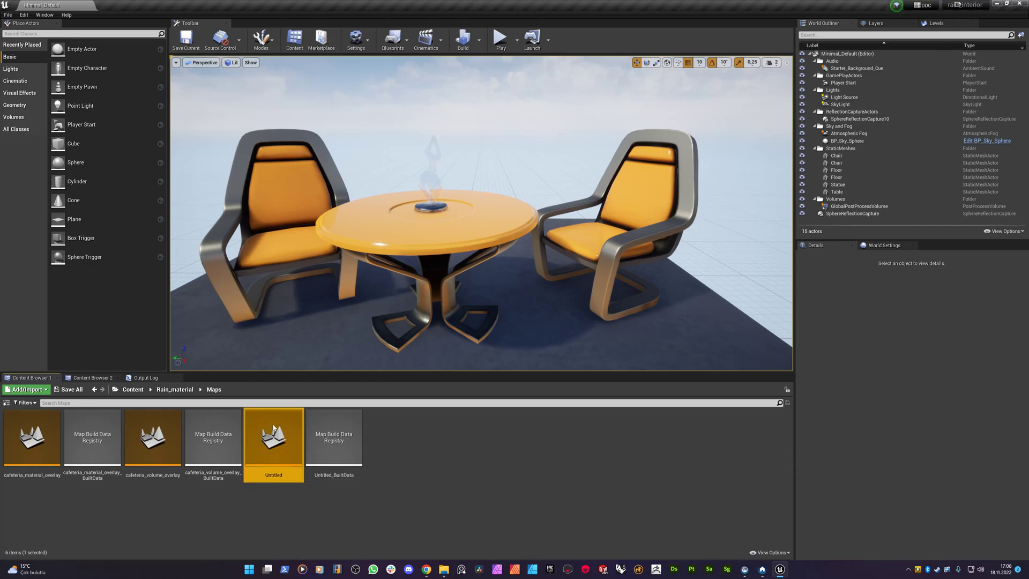
- Examine the rain overlay and falling rain on the cubes, cone and sphere from several sides
{"action": "right_click_drag", "start_coordinate": [482, 214], "coordinate": [536, 193]}
{"action": "right_click_drag", "start_coordinate": [467, 306], "coordinate": [423, 354]}
{"action": "key", "text": "w"}
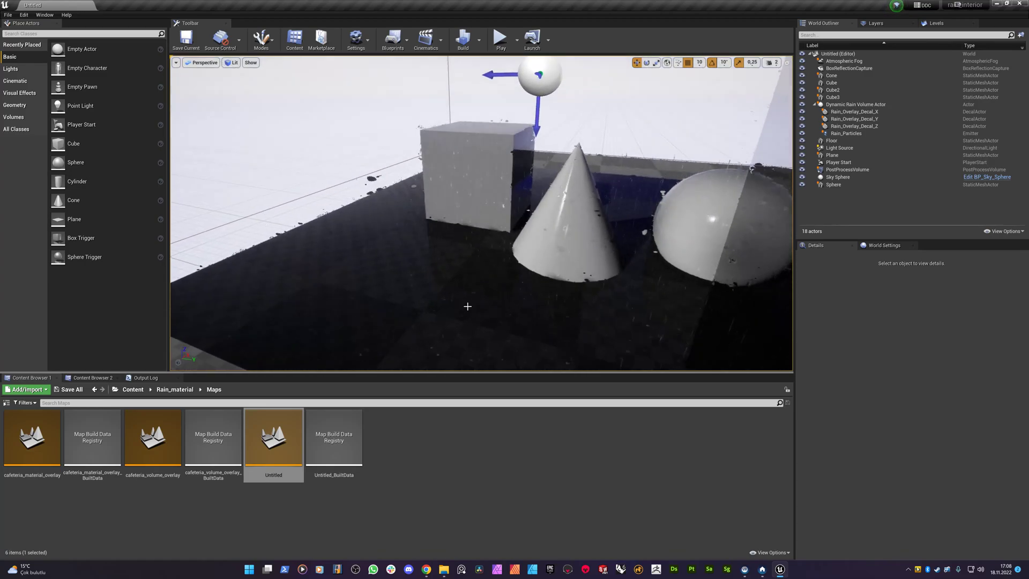
{"action": "right_click_drag", "start_coordinate": [424, 235], "coordinate": [555, 206]}
{"action": "key", "text": "w"}
{"action": "key", "text": "s"}
{"action": "key", "text": "w"}
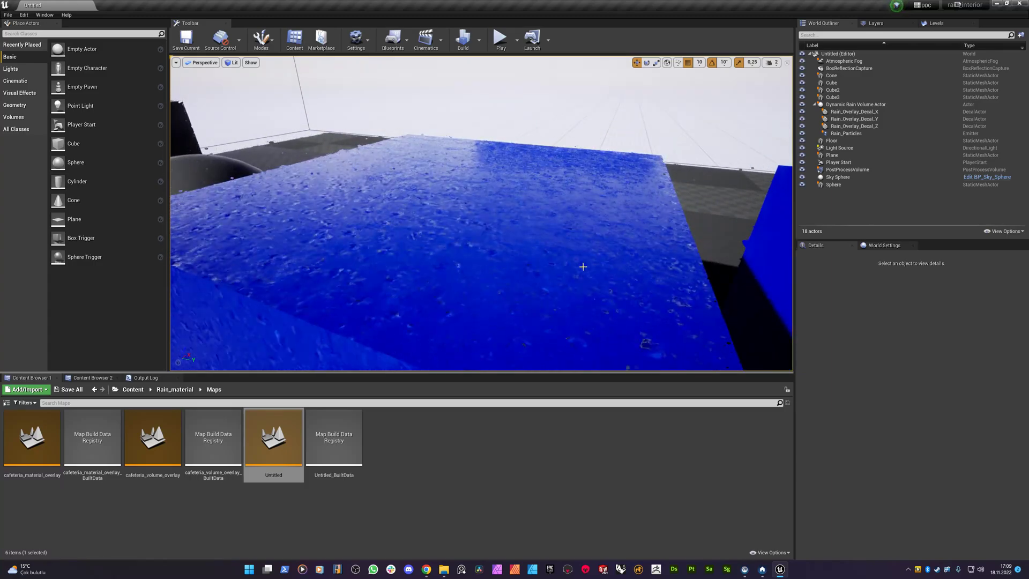
{"action": "key", "text": "a"}
{"action": "right_click_drag", "start_coordinate": [591, 258], "coordinate": [632, 263]}
{"action": "key", "text": "a"}
{"action": "key", "text": "w"}
{"action": "key", "text": "s"}
{"action": "key", "text": "a"}
{"action": "key", "text": "e"}
{"action": "right_click_drag", "start_coordinate": [512, 300], "coordinate": [506, 301]}
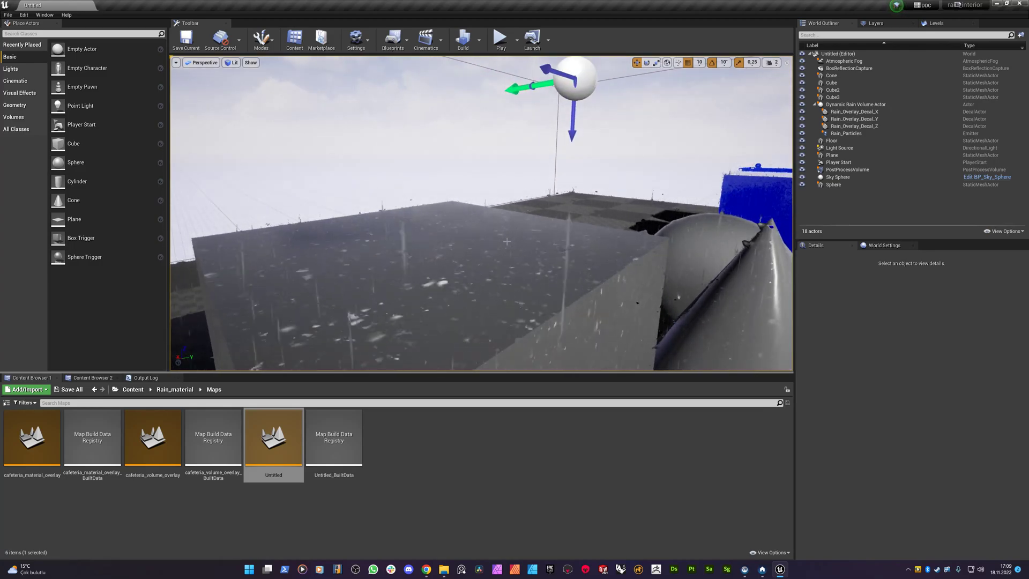
- Move the Dynamic Rain Volume Actor far away along X, and bring it back over the shapes at about X 90.6
{"action": "left_click", "coordinate": [582, 67]}
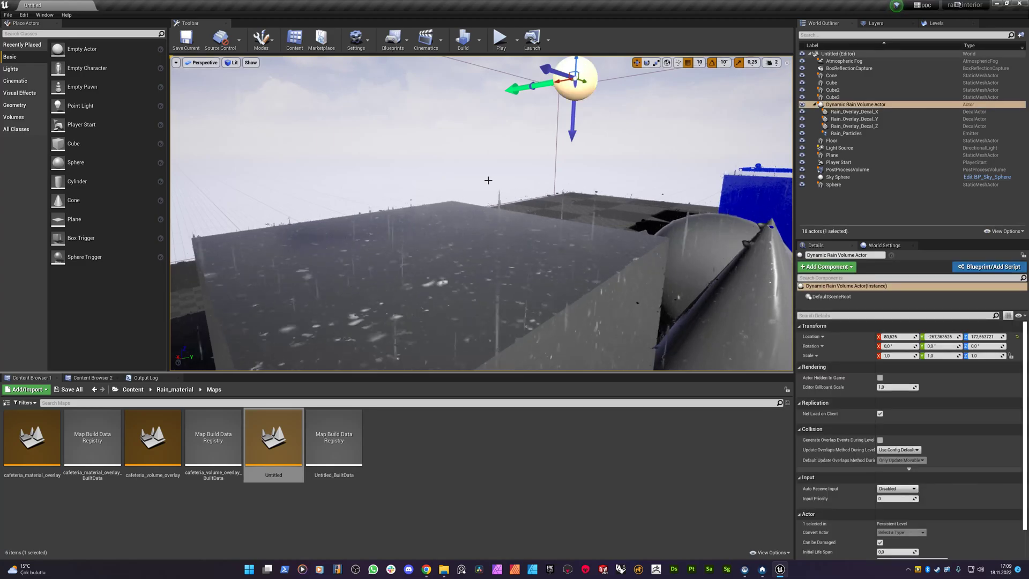
{"action": "left_click", "coordinate": [471, 254]}
{"action": "left_click", "coordinate": [848, 105]}
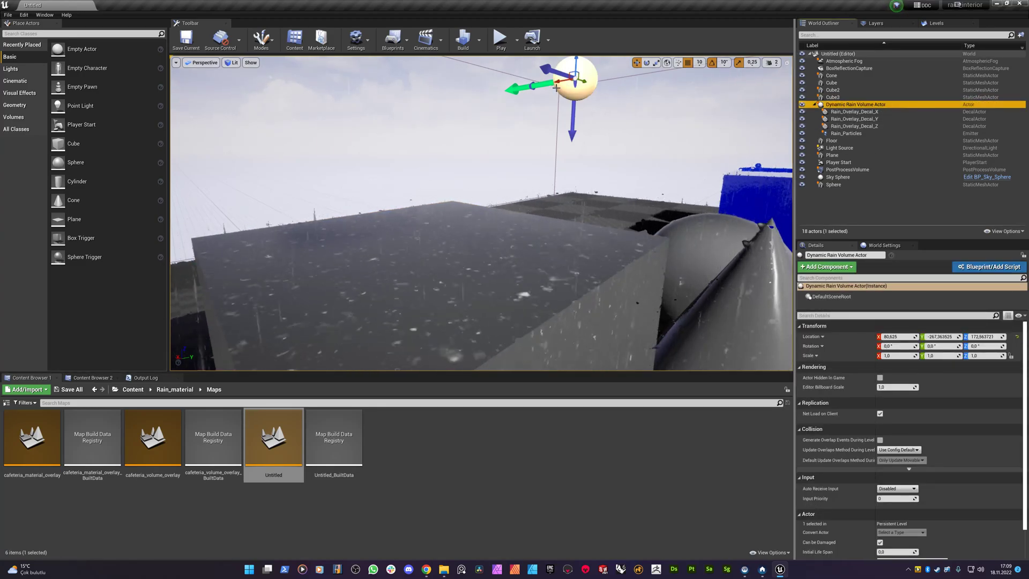
{"action": "left_click_drag", "start_coordinate": [560, 80], "coordinate": [202, 143]}
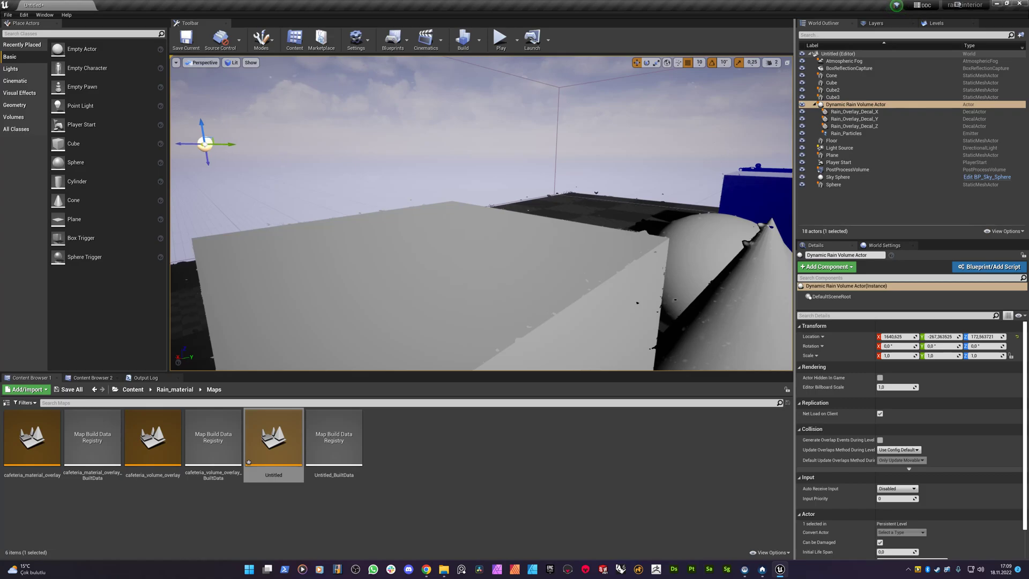
{"action": "left_click_drag", "start_coordinate": [205, 143], "coordinate": [526, 180]}
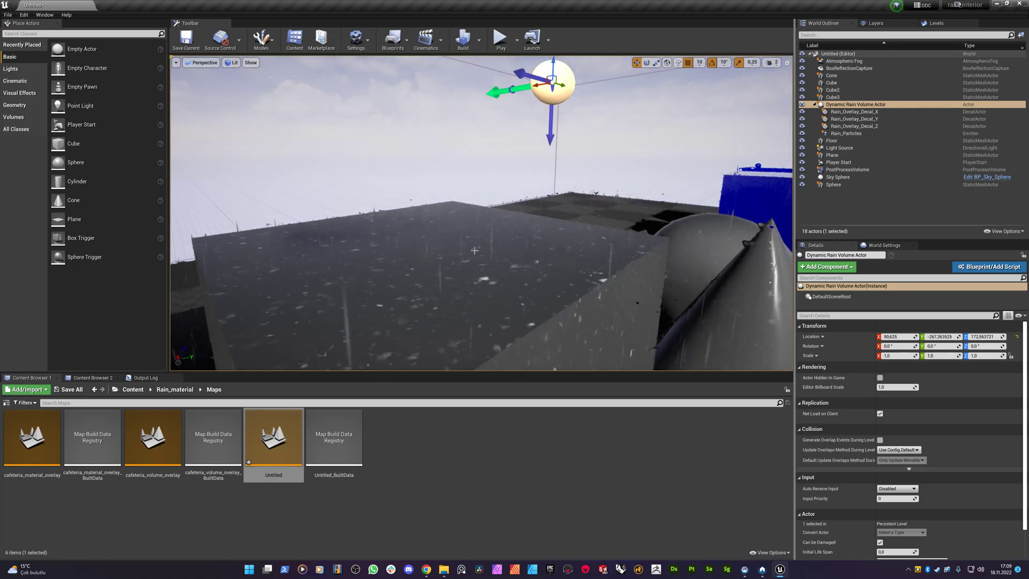
- Place a new cube at 90, -340, 170 above the shapes and flatten it into a roof with scale 3, 3, 0.25
{"action": "right_click_drag", "start_coordinate": [475, 250], "coordinate": [497, 290]}
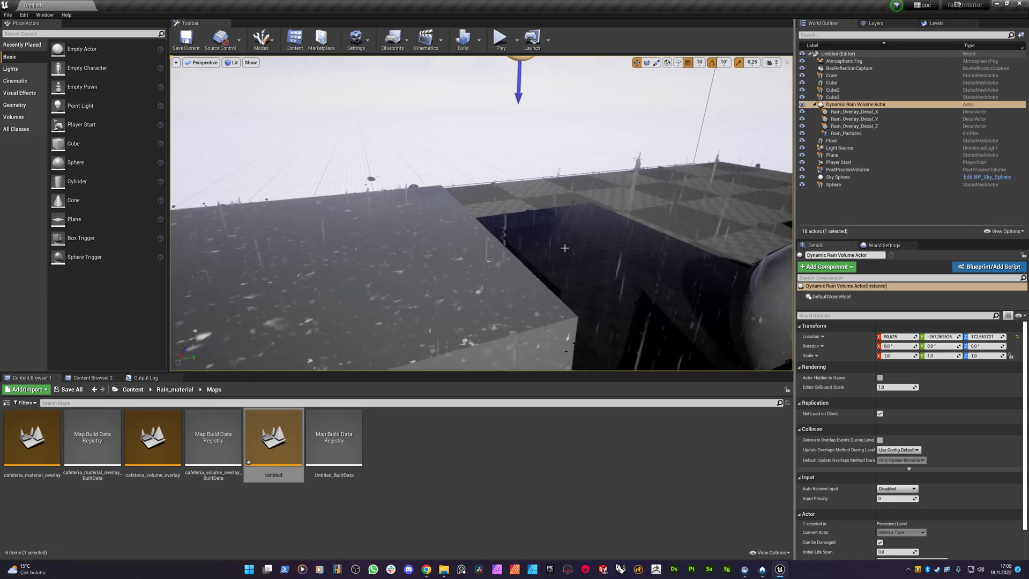
{"action": "right_click_drag", "start_coordinate": [497, 279], "coordinate": [490, 274]}
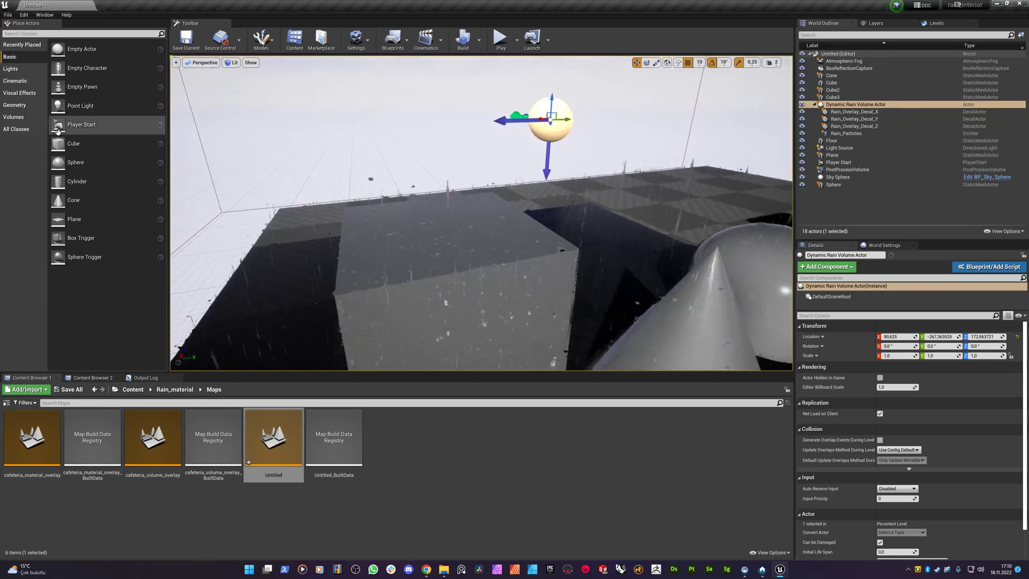
{"action": "left_click_drag", "start_coordinate": [64, 143], "coordinate": [422, 108]}
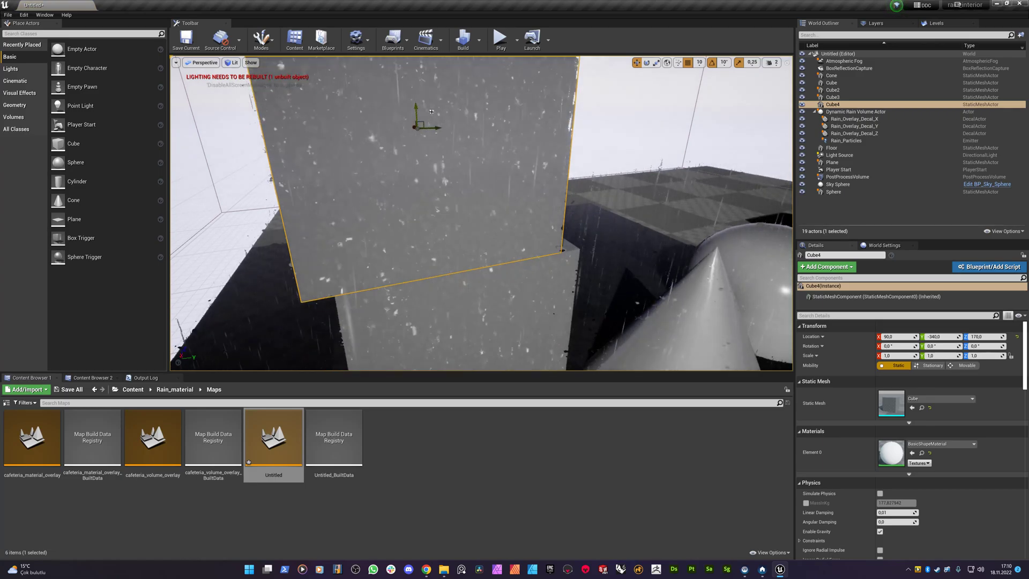
{"action": "scroll", "coordinate": [425, 193], "scroll_direction": "down", "scroll_amount": 6}
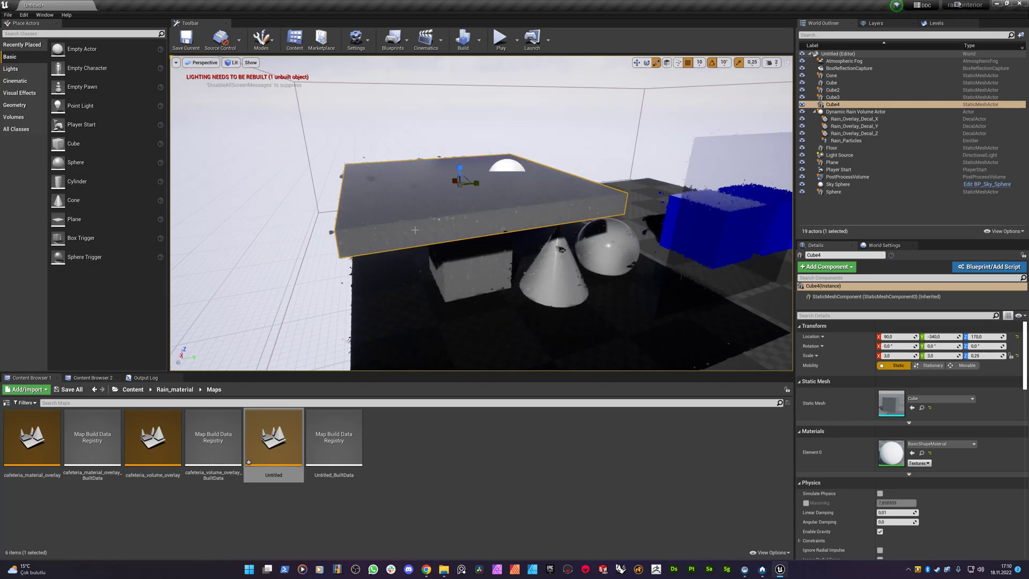
{"action": "scroll", "coordinate": [415, 230], "scroll_direction": "up", "scroll_amount": 8}
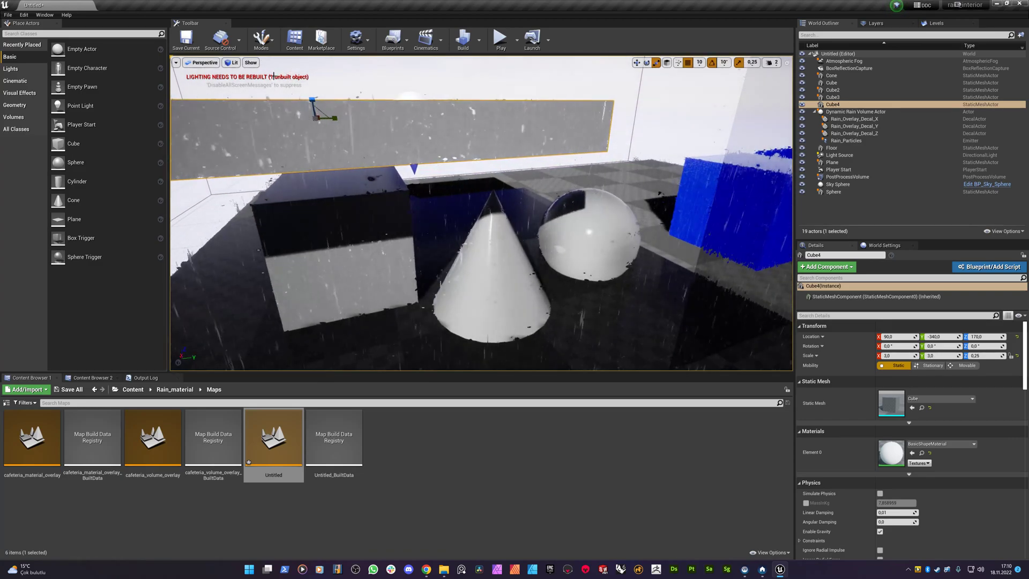
{"action": "key", "text": "w"}
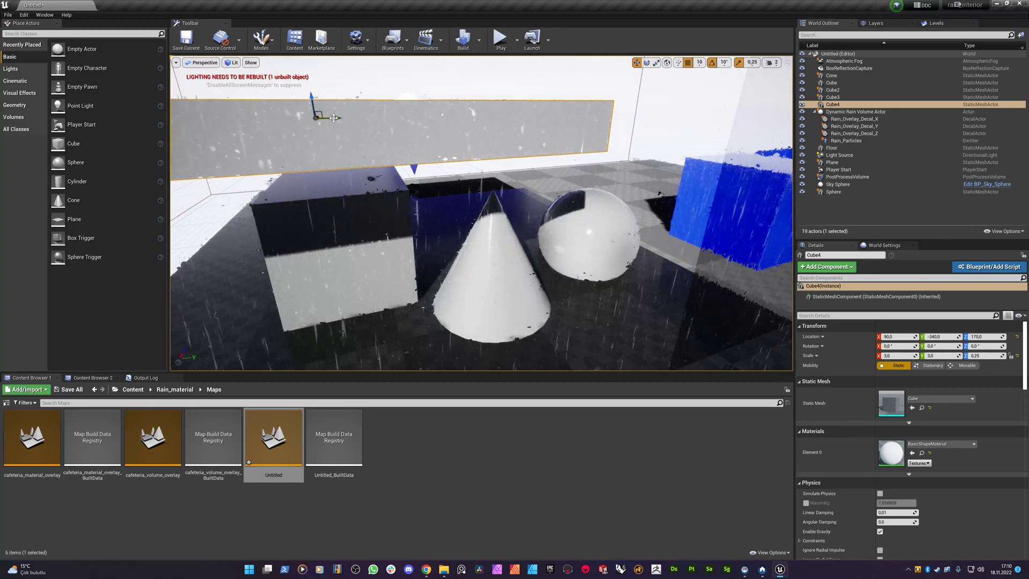
- Turn off Receives Decals on Cube3, the cube beside the cone, filtering its details by "recei"
{"action": "right_click_drag", "start_coordinate": [332, 211], "coordinate": [327, 241]}
{"action": "right_click_drag", "start_coordinate": [507, 244], "coordinate": [456, 229]}
{"action": "left_click", "coordinate": [456, 230]}
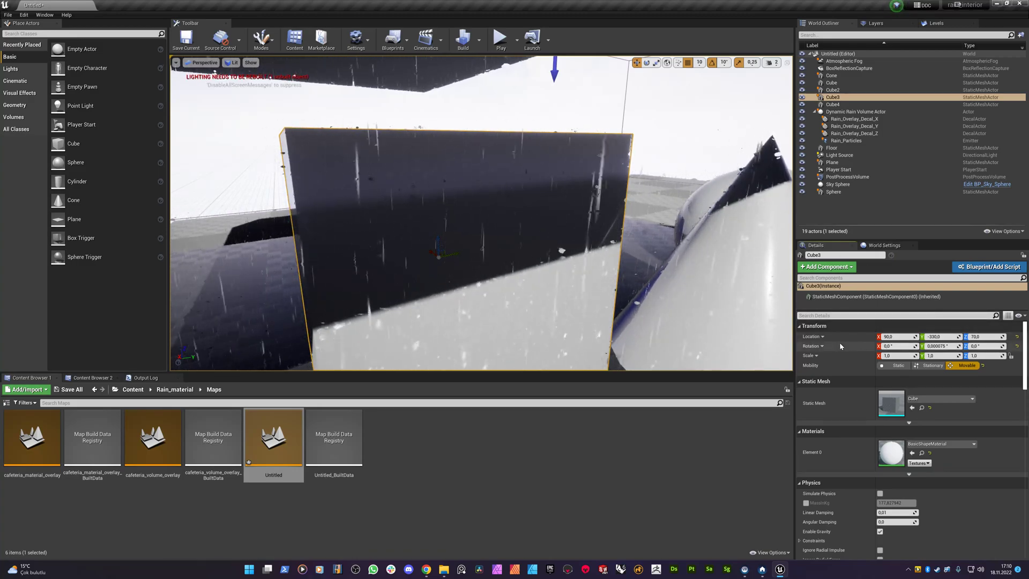
{"action": "mouse_move", "coordinate": [921, 297]}
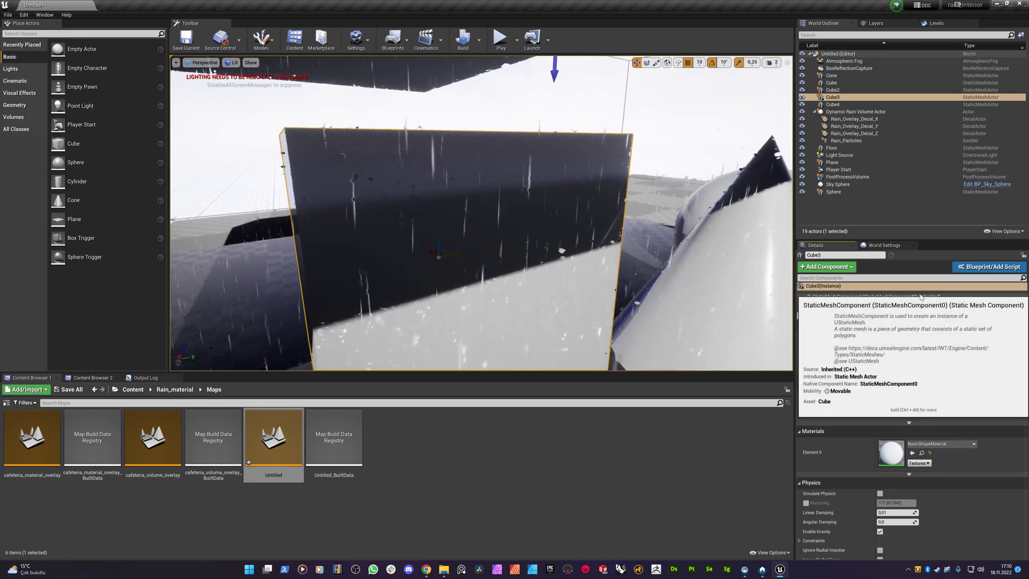
{"action": "left_click", "coordinate": [906, 315]}
{"action": "type", "text": "recei"}
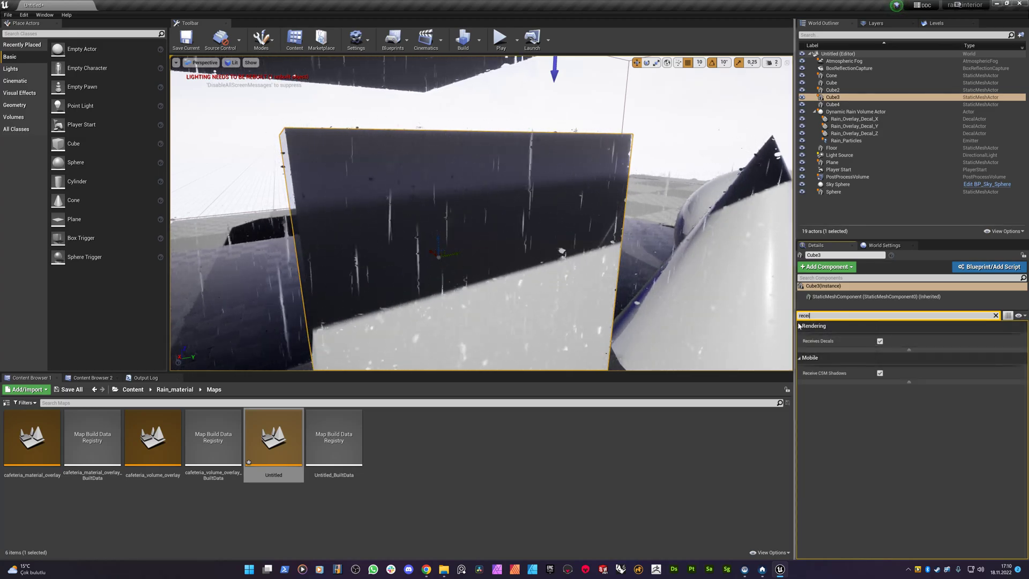
{"action": "left_click", "coordinate": [880, 341]}
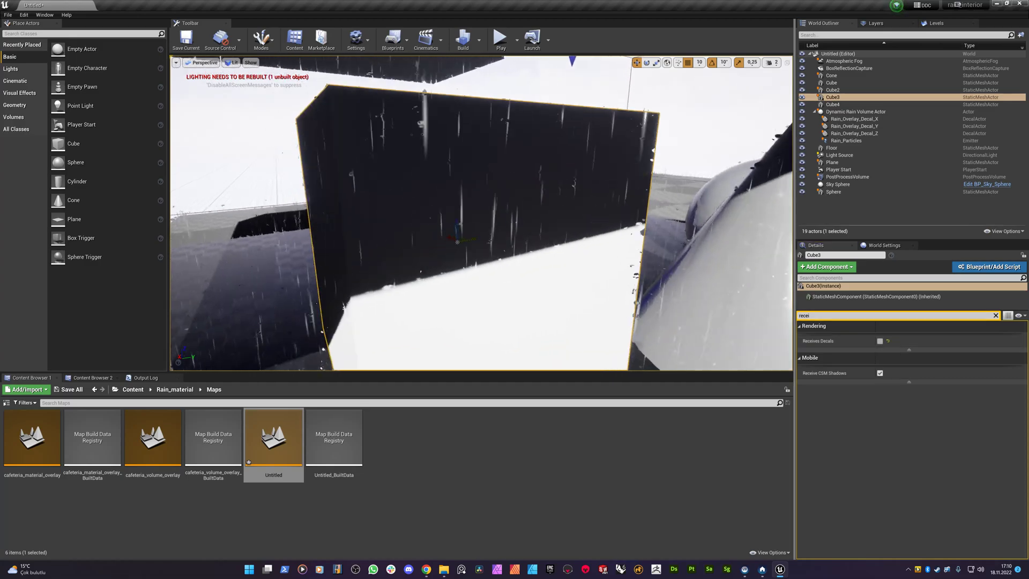
{"action": "right_click_drag", "start_coordinate": [581, 249], "coordinate": [541, 249]}
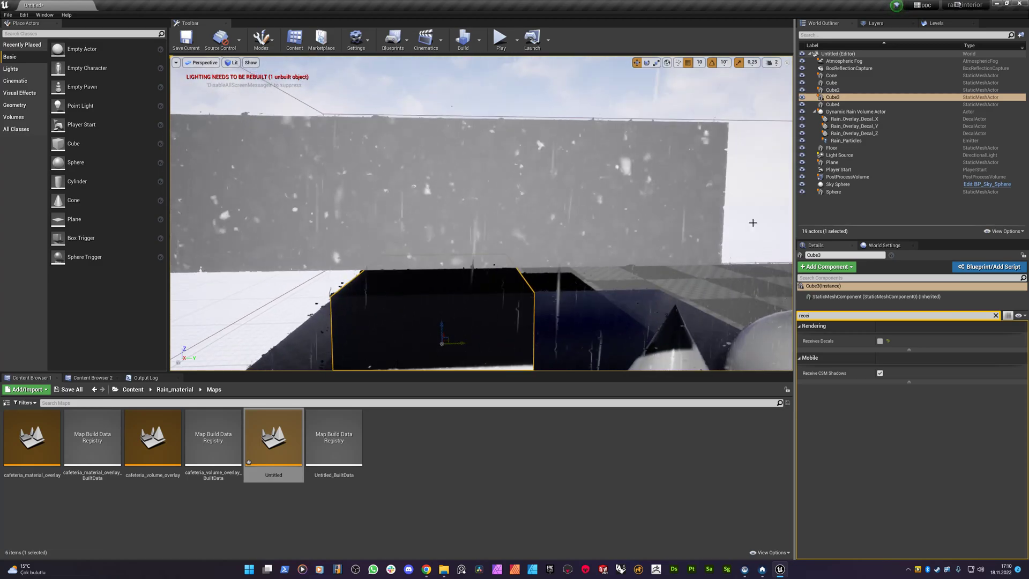
- Hide the Rain_Particles emitter of the Dynamic Rain Volume Actor and select its parent actor
{"action": "left_click", "coordinate": [843, 141]}
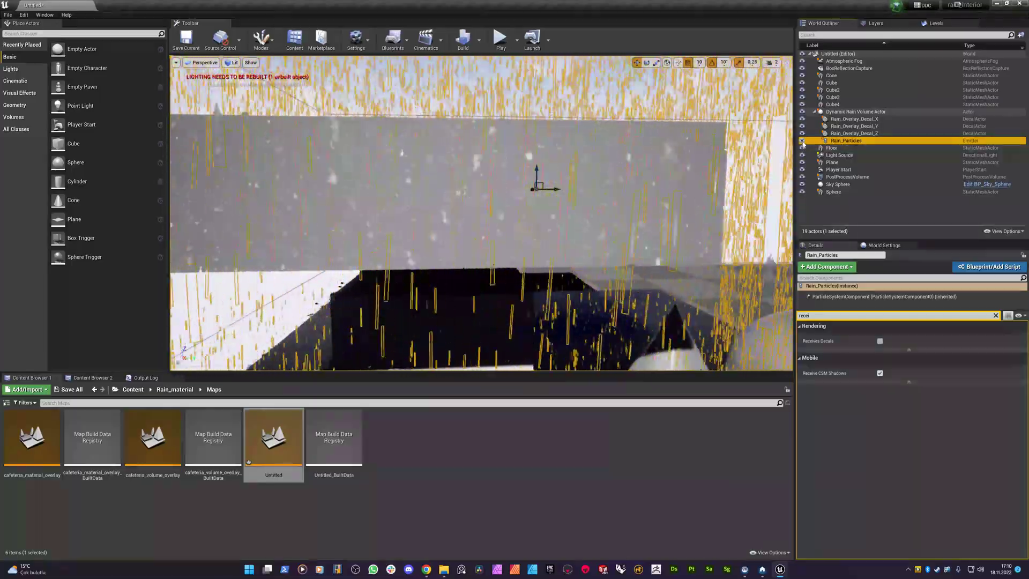
{"action": "right_click_drag", "start_coordinate": [590, 161], "coordinate": [598, 188]}
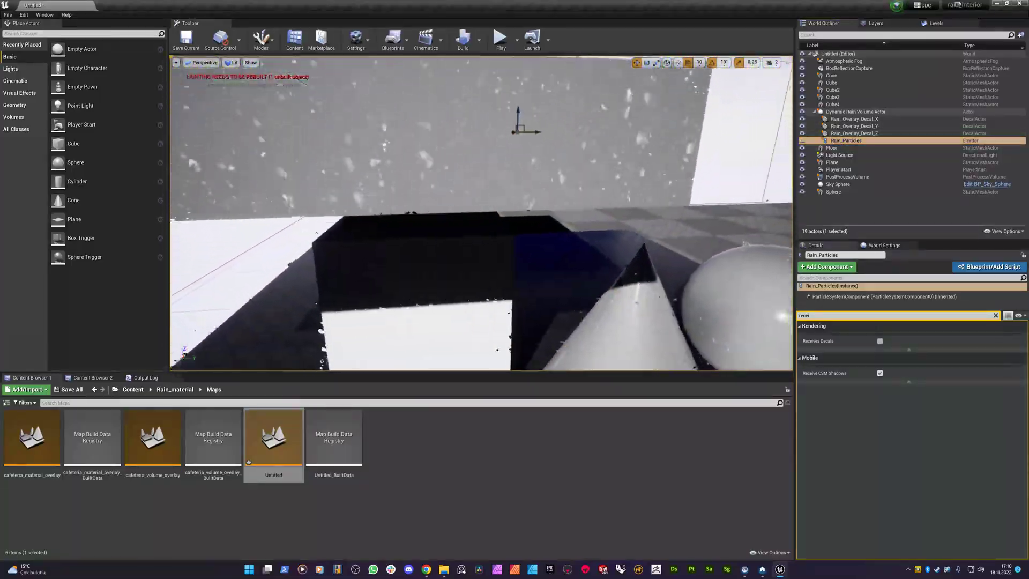
{"action": "right_click_drag", "start_coordinate": [492, 217], "coordinate": [492, 220]}
{"action": "left_click", "coordinate": [856, 112]}
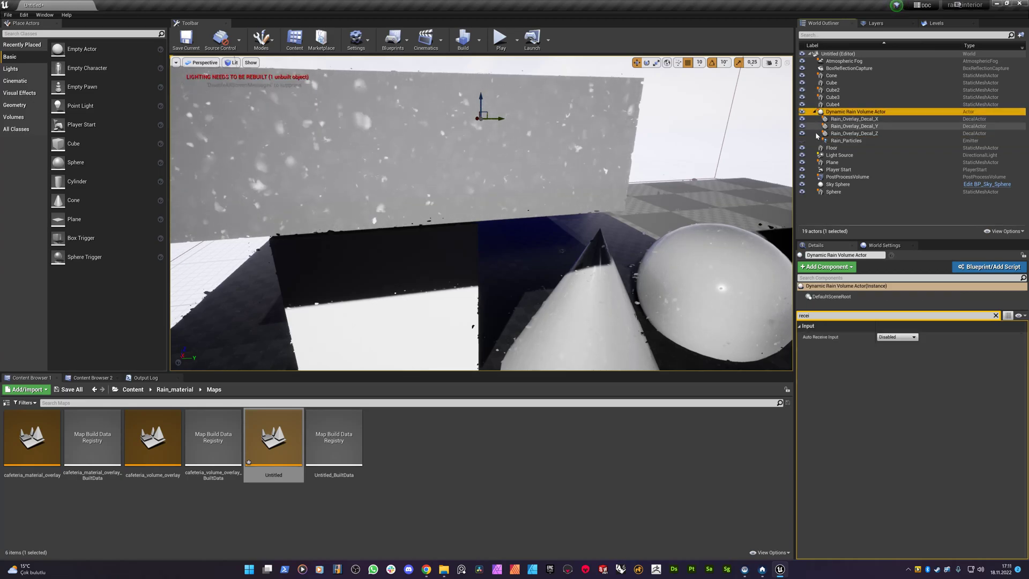
- Turn Receives Decals back on for Cube3 and inspect the rain overlay on its faces up close
{"action": "right_click_drag", "start_coordinate": [420, 242], "coordinate": [353, 230]}
{"action": "key", "text": "w"}
{"action": "right_click_drag", "start_coordinate": [461, 236], "coordinate": [466, 208]}
{"action": "left_click", "coordinate": [457, 208]}
{"action": "key", "text": "d"}
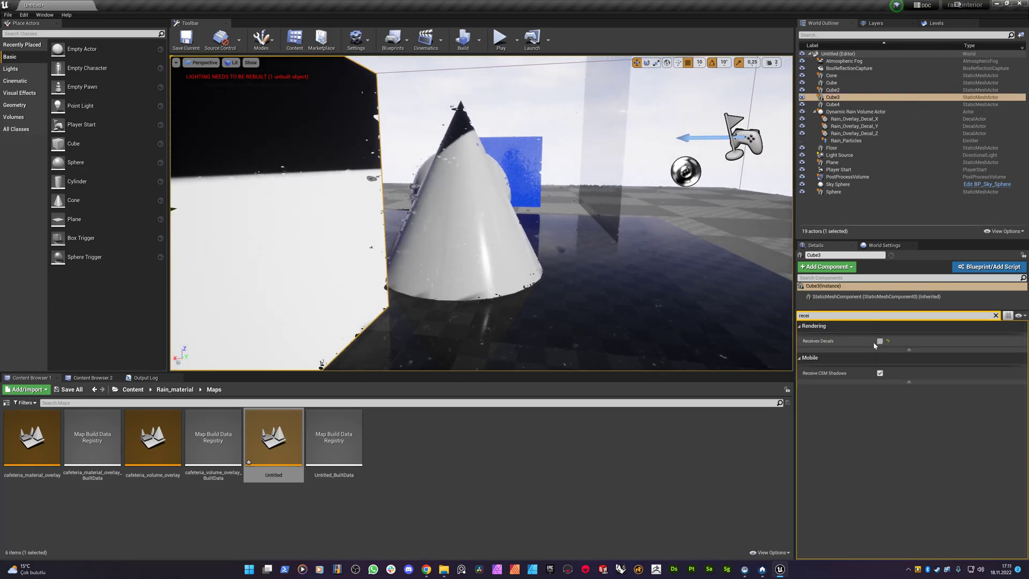
{"action": "left_click", "coordinate": [879, 341]}
{"action": "key", "text": "a"}
{"action": "right_click_drag", "start_coordinate": [716, 304], "coordinate": [568, 313]}
{"action": "key", "text": "w"}
{"action": "key", "text": "d"}
{"action": "right_click_drag", "start_coordinate": [487, 217], "coordinate": [547, 226]}
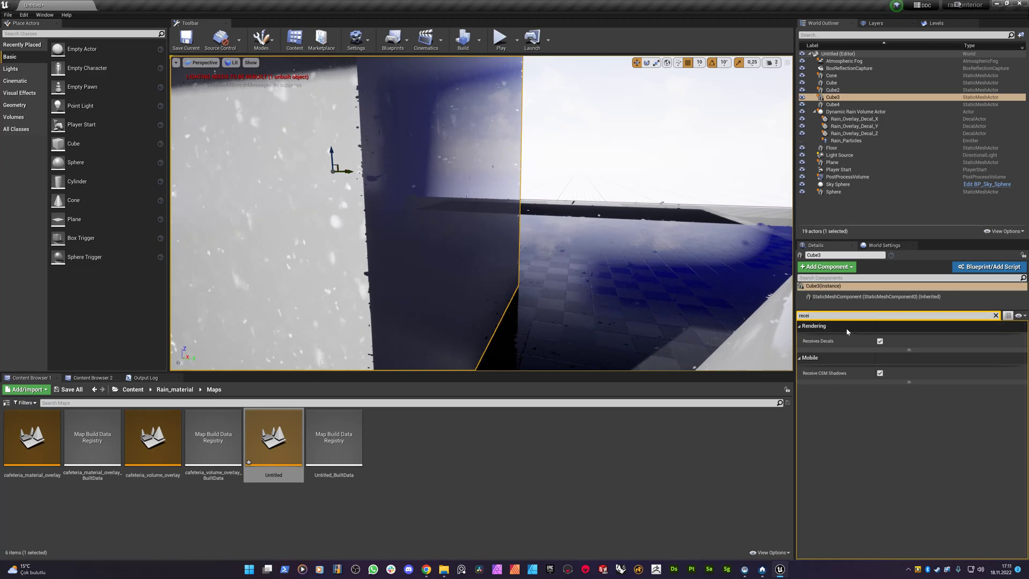
- Disable Receives Decals on Cube3 again and check its front face
{"action": "left_click", "coordinate": [879, 341]}
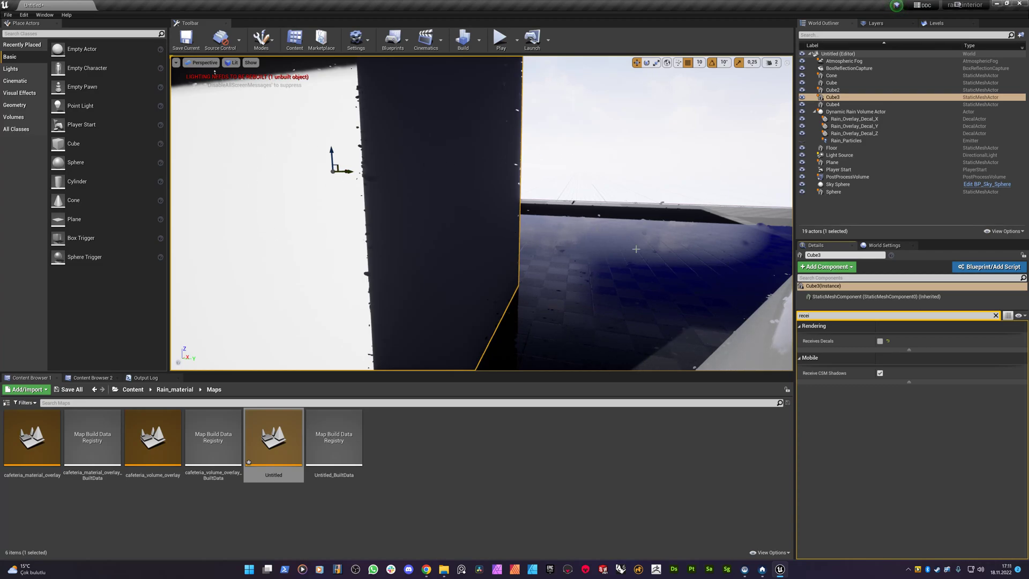
{"action": "key", "text": "a"}
{"action": "right_click_drag", "start_coordinate": [636, 249], "coordinate": [724, 233]}
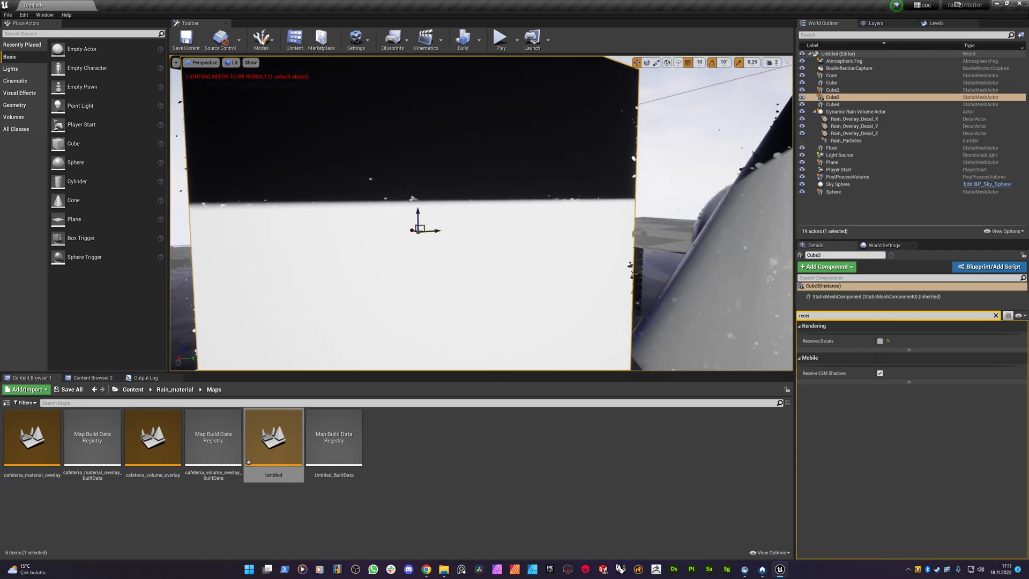
- Delete the flattened roof cube above the shapes, undo the deletion once, and delete it again
{"action": "right_click_drag", "start_coordinate": [486, 193], "coordinate": [470, 150]}
{"action": "key", "text": "Delete"}
{"action": "right_click_drag", "start_coordinate": [448, 223], "coordinate": [300, 203]}
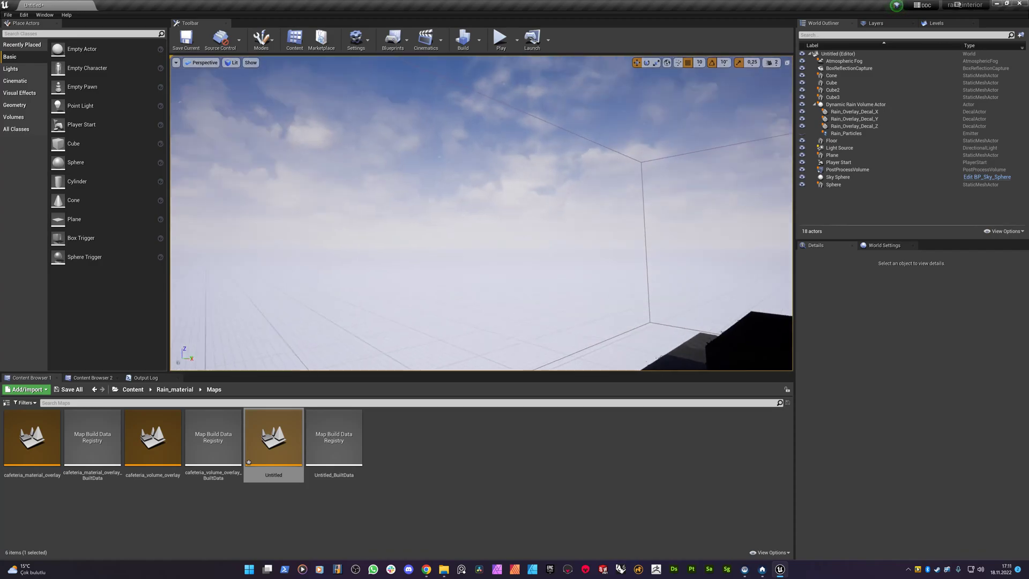
{"action": "right_click_drag", "start_coordinate": [455, 118], "coordinate": [428, 259]}
{"action": "key", "text": "ctrl+z"}
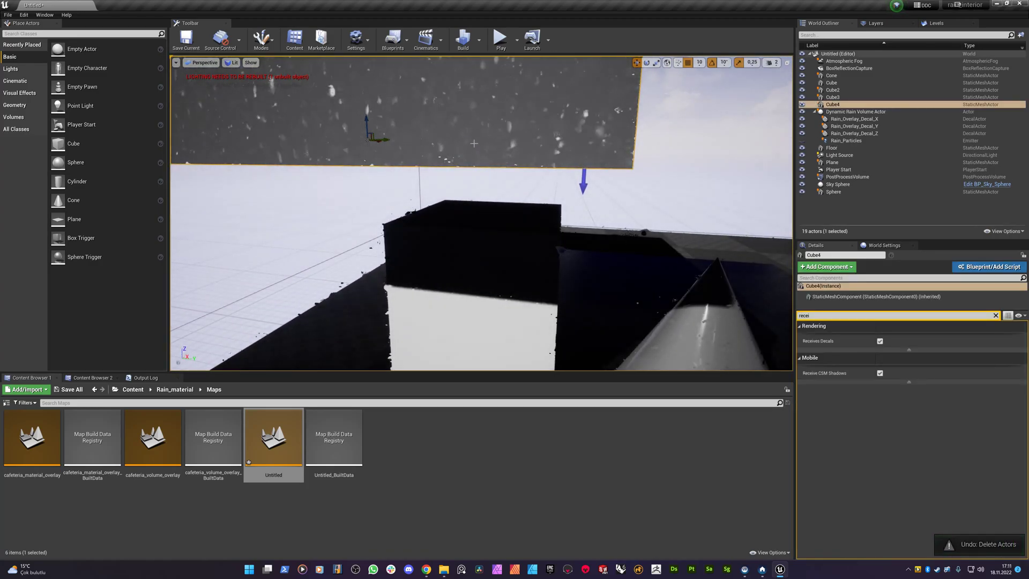
{"action": "key", "text": "Delete"}
{"action": "scroll", "coordinate": [427, 261], "scroll_direction": "up", "scroll_amount": 2}
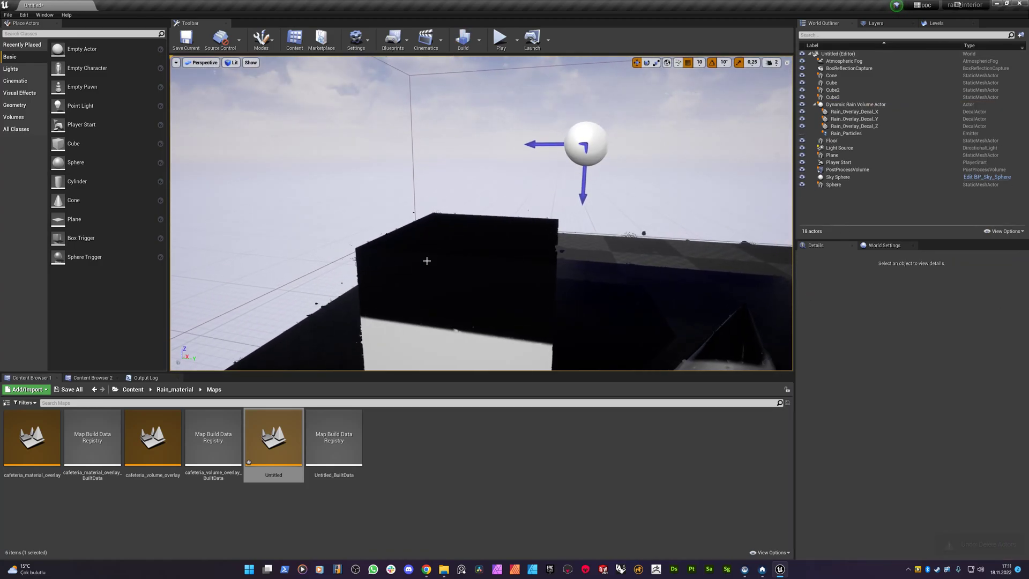
- Select Cube3, filter its details by "recei", and compare its surface with the cone and sphere
{"action": "left_click", "coordinate": [427, 260]}
{"action": "left_click", "coordinate": [931, 315]}
{"action": "type", "text": "recei"}
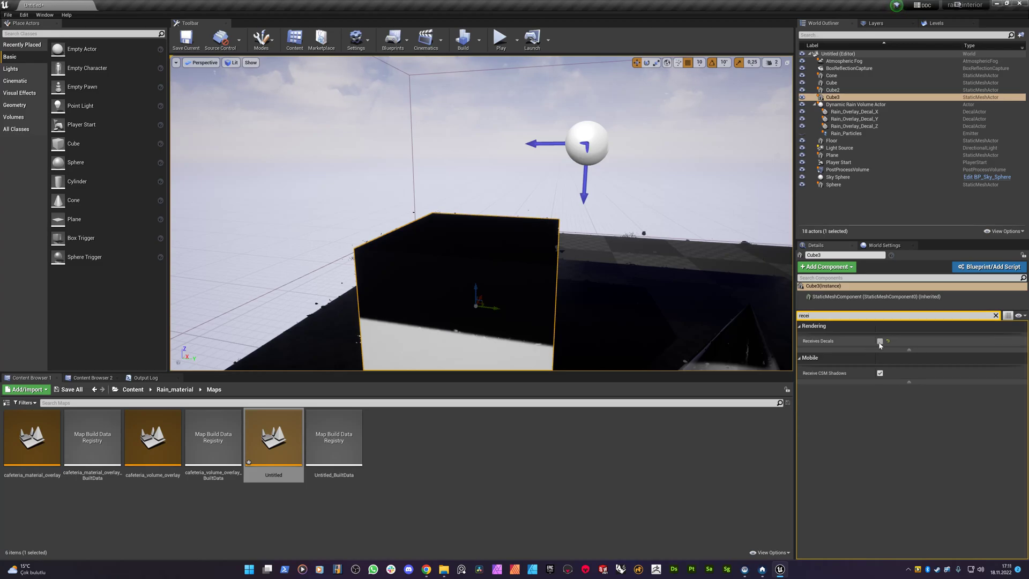
{"action": "key", "text": "w"}
{"action": "right_click_drag", "start_coordinate": [278, 204], "coordinate": [445, 236]}
{"action": "right_click_drag", "start_coordinate": [786, 325], "coordinate": [786, 325]}
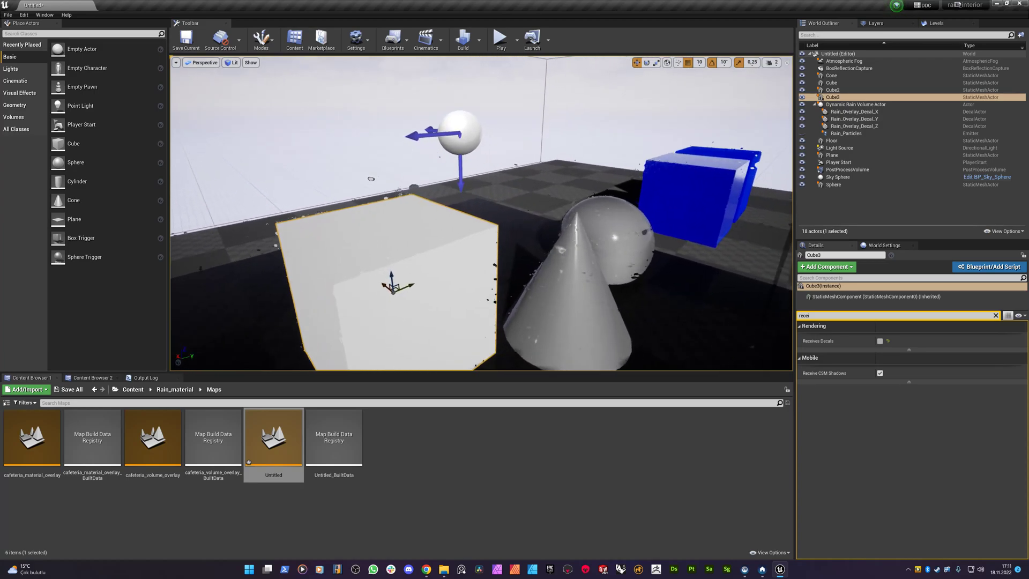
- Re-enable Receives Decals on Cube3 and examine the rain overlay on its front, side and upper faces
{"action": "right_click_drag", "start_coordinate": [445, 266], "coordinate": [445, 266]}
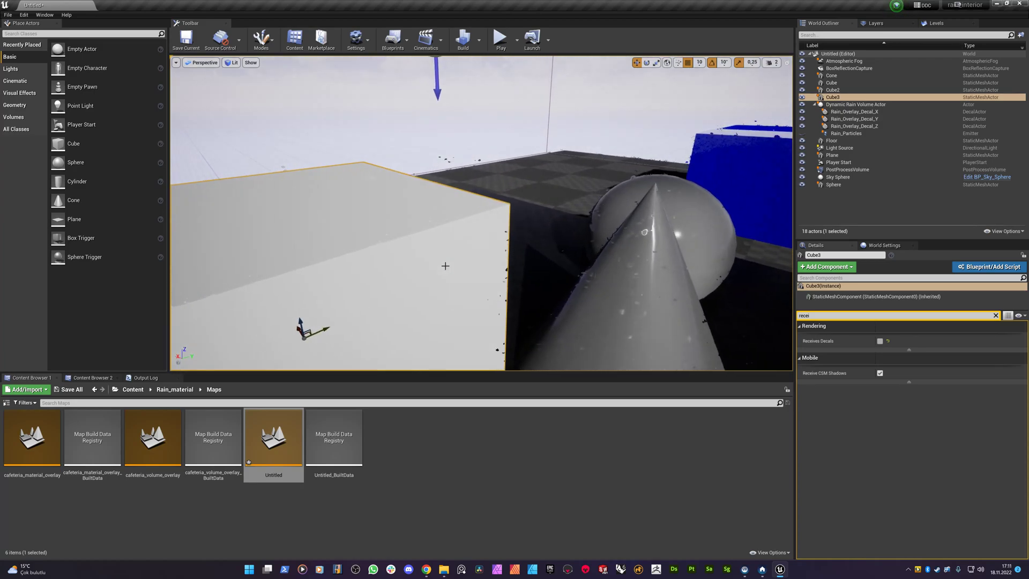
{"action": "left_click", "coordinate": [880, 341]}
{"action": "right_click_drag", "start_coordinate": [483, 241], "coordinate": [483, 241]}
{"action": "right_click_drag", "start_coordinate": [416, 94], "coordinate": [416, 95]}
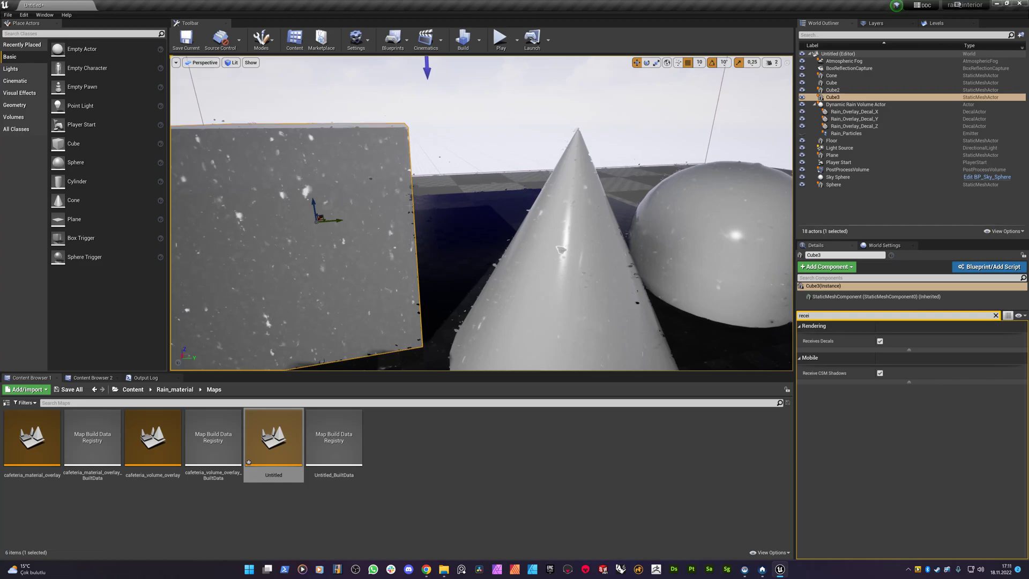
{"action": "right_click_drag", "start_coordinate": [388, 219], "coordinate": [447, 287]}
{"action": "right_click_drag", "start_coordinate": [556, 266], "coordinate": [556, 267]}
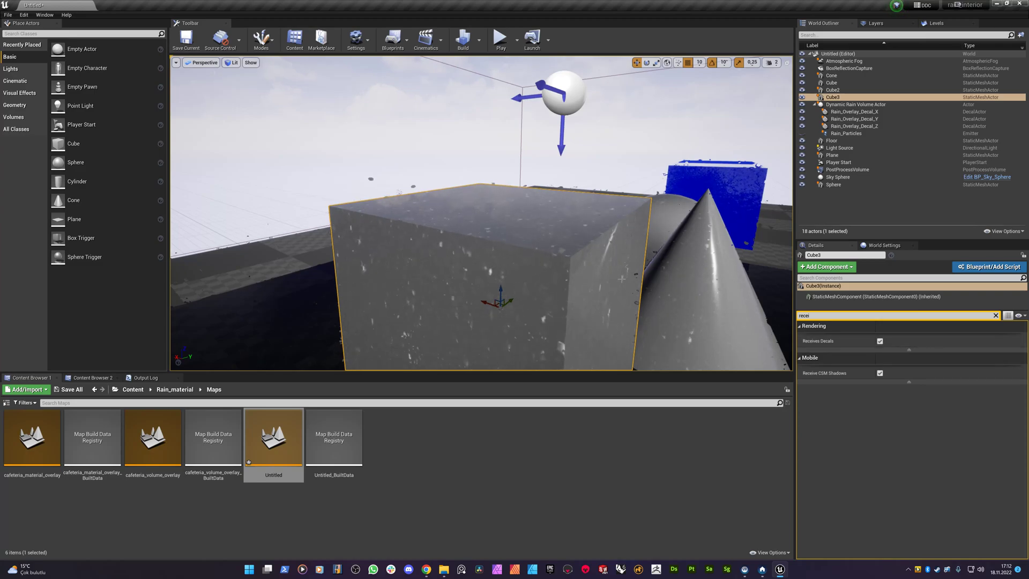
{"action": "right_click_drag", "start_coordinate": [466, 212], "coordinate": [467, 211]}
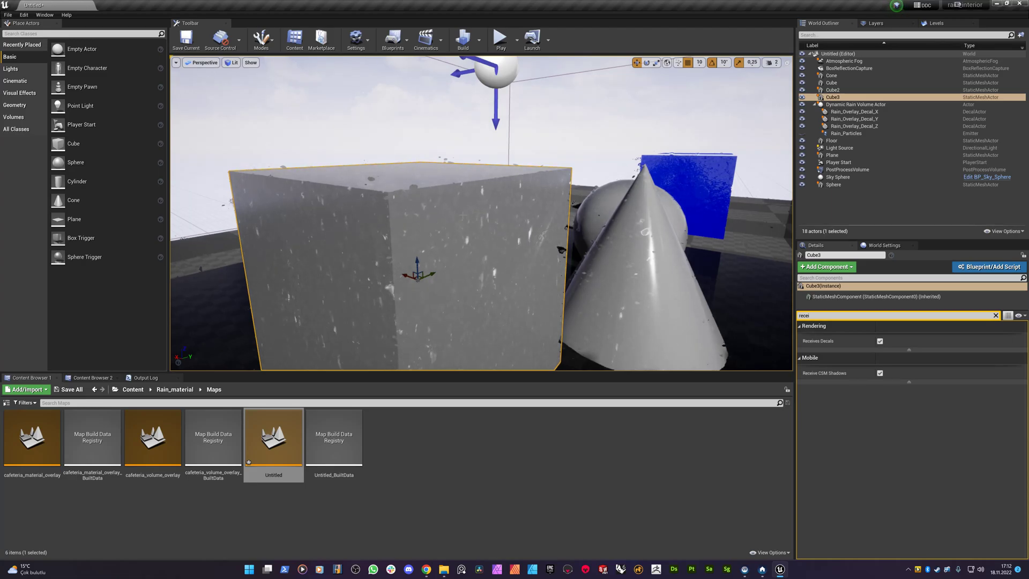
- Select the Dynamic Rain Volume Actor, raise it well above the shapes, and lower it back to about its starting height
{"action": "scroll", "coordinate": [463, 214], "scroll_direction": "down", "scroll_amount": 7}
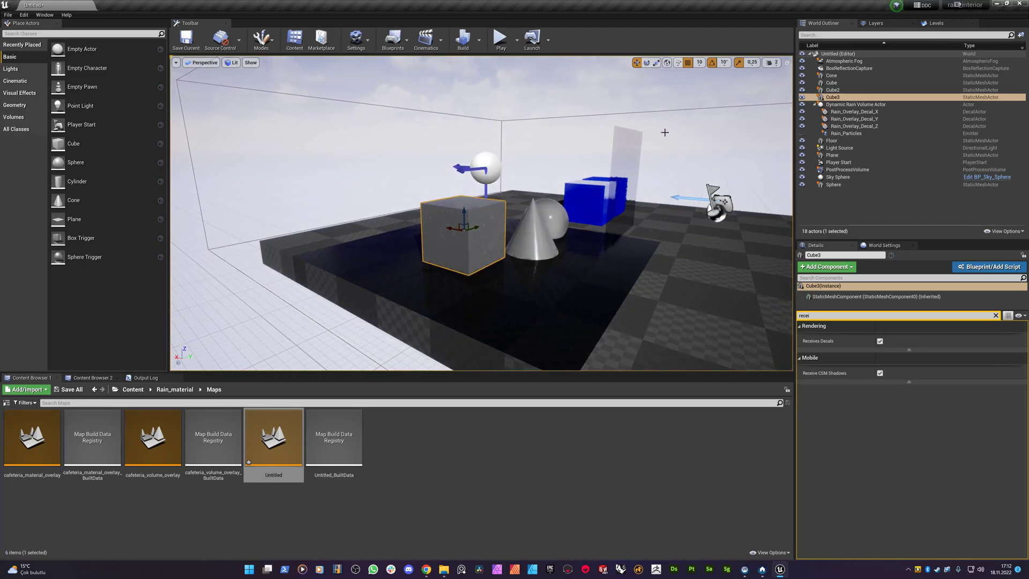
{"action": "left_click", "coordinate": [486, 167]}
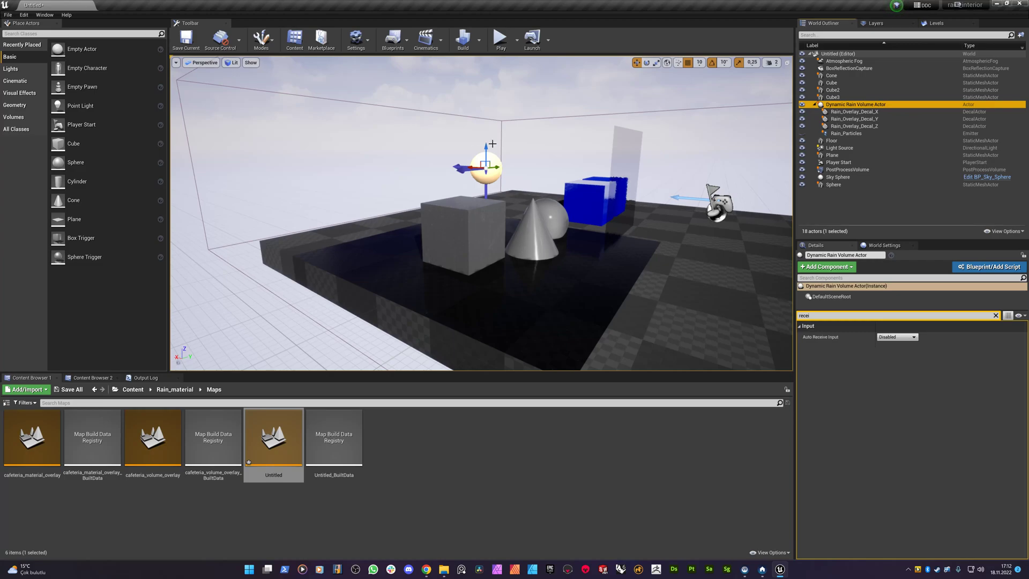
{"action": "left_click_drag", "start_coordinate": [485, 147], "coordinate": [486, 54]}
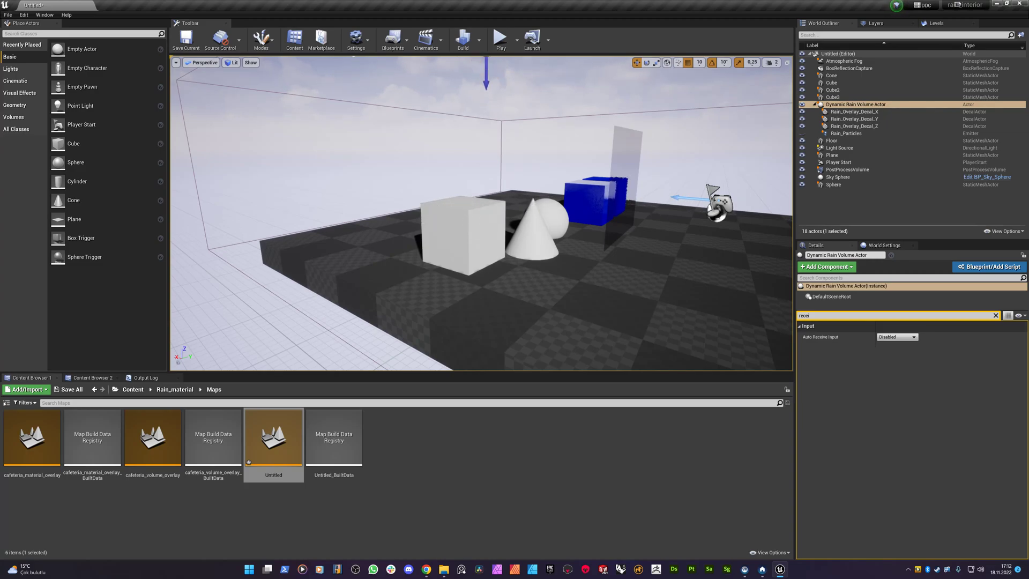
{"action": "left_click_drag", "start_coordinate": [486, 58], "coordinate": [486, 161]}
- Move the rain volume horizontally along its Y axis, away from Cube3, so the cube lies outside the volume
{"action": "right_click_drag", "start_coordinate": [341, 156], "coordinate": [546, 181]}
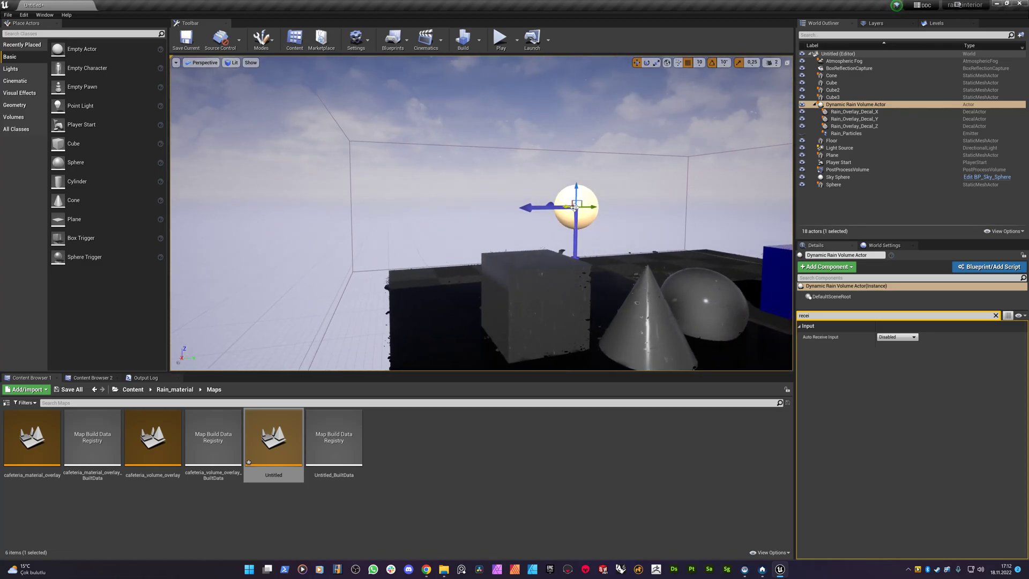
{"action": "left_click_drag", "start_coordinate": [600, 204], "coordinate": [737, 199]}
{"action": "mouse_move", "coordinate": [584, 230]}
{"action": "right_mouse_down"}
{"action": "mouse_move", "coordinate": [546, 270]}
{"action": "mouse_move", "coordinate": [546, 243]}
{"action": "mouse_move", "coordinate": [512, 248]}
{"action": "mouse_move", "coordinate": [572, 244]}
{"action": "right_mouse_up"}
- Duplicate the rain volume actor with its X, Y and Z overlay decals and move the copy toward Cube3's side
{"action": "left_click", "coordinate": [849, 126], "text": "shift"}
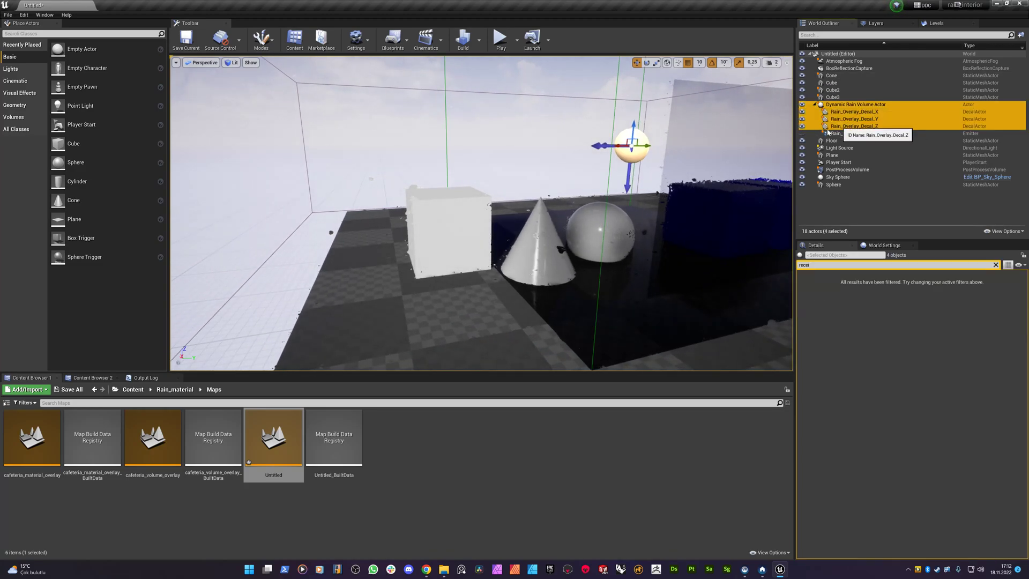
{"action": "key", "text": "ctrl+w"}
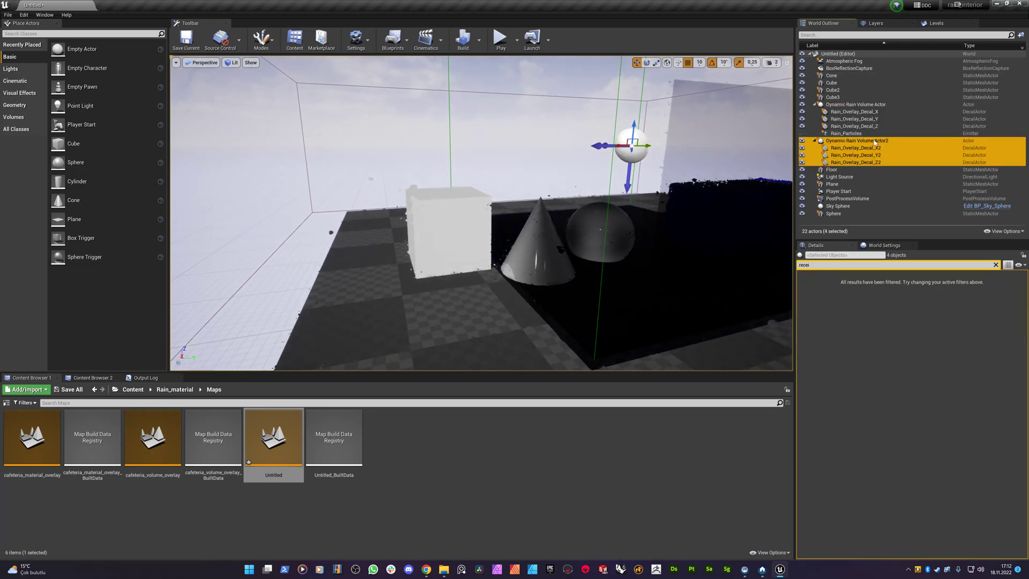
{"action": "left_click", "coordinate": [874, 142]}
{"action": "left_click_drag", "start_coordinate": [645, 144], "coordinate": [208, 232]}
- Reposition the duplicated rain volume over Cube3 and raise it higher above the cube
{"action": "right_click_drag", "start_coordinate": [224, 230], "coordinate": [300, 271]}
{"action": "key", "text": "f"}
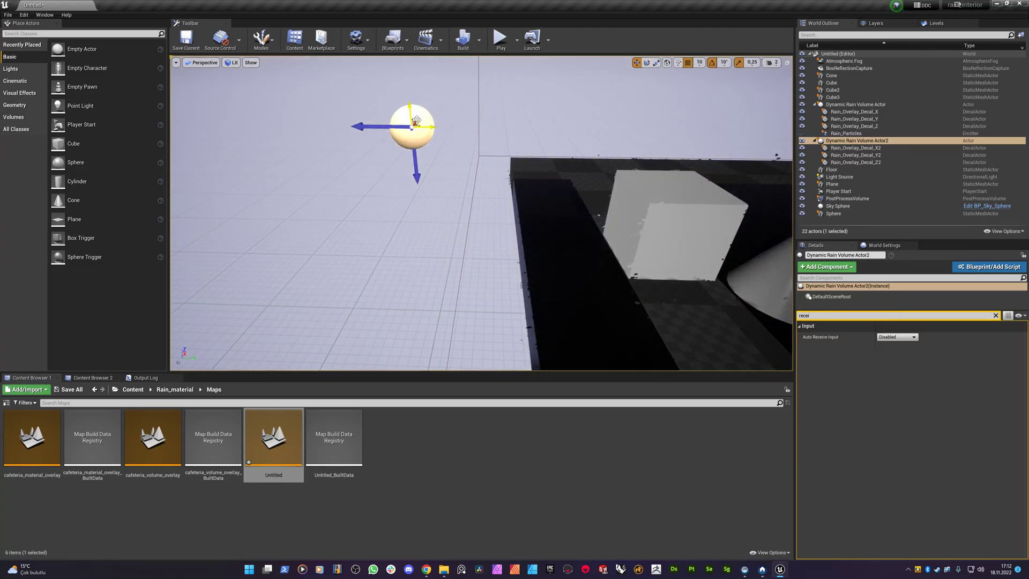
{"action": "mouse_move", "coordinate": [417, 120]}
{"action": "left_mouse_down"}
{"action": "mouse_move", "coordinate": [622, 81]}
{"action": "mouse_move", "coordinate": [724, 32]}
{"action": "left_mouse_up"}
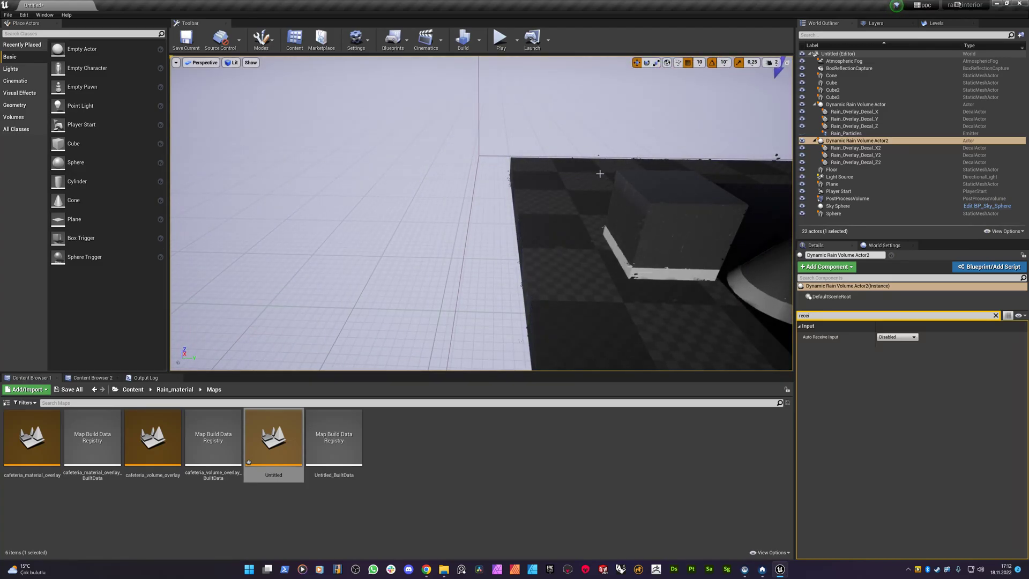
{"action": "key", "text": "f"}
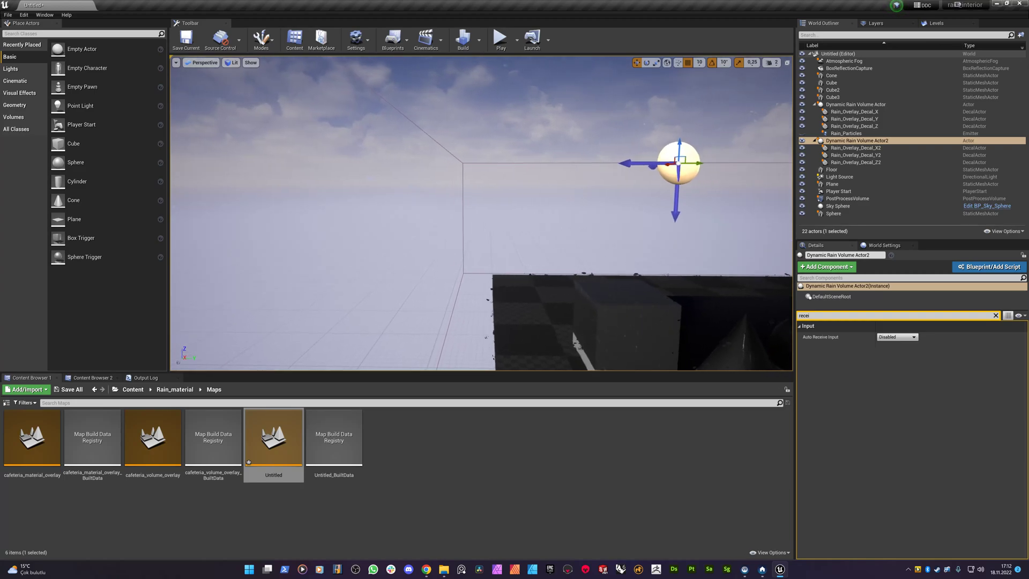
{"action": "left_click_drag", "start_coordinate": [716, 148], "coordinate": [730, 76]}
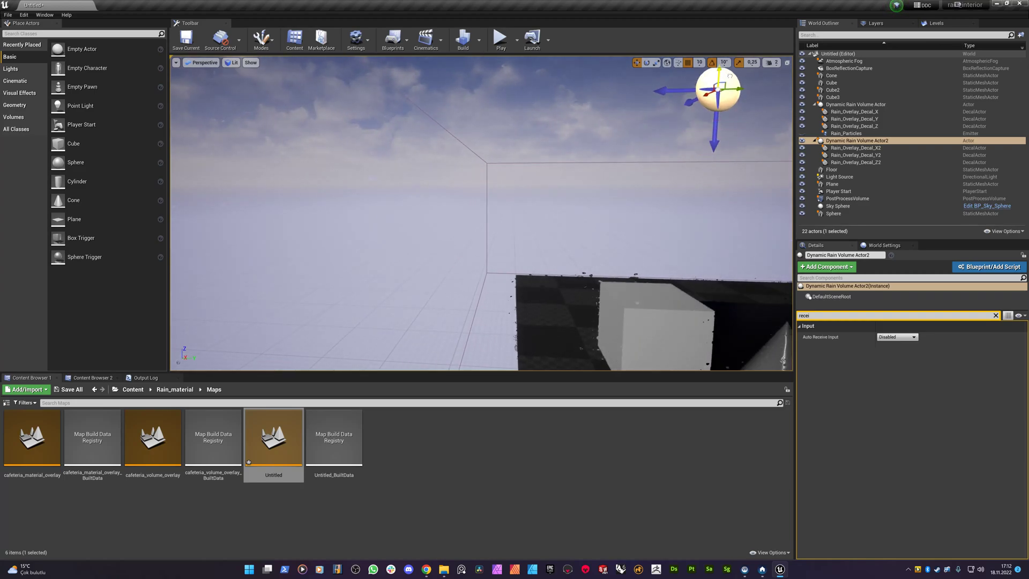
- Check the shapes from several angles and delete the duplicated rain volume actor together with its three overlay decals
{"action": "right_click_drag", "start_coordinate": [486, 212], "coordinate": [565, 268]}
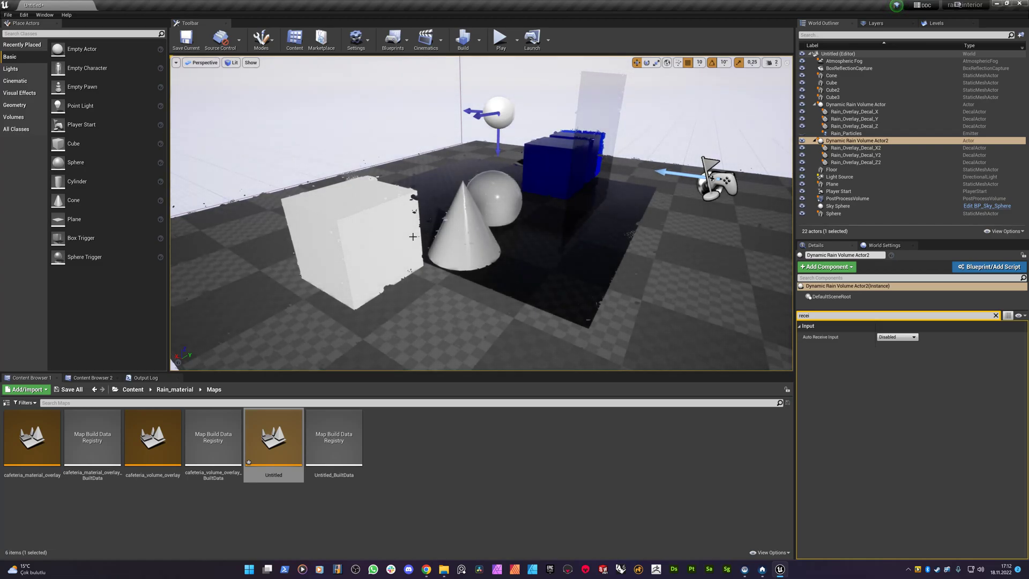
{"action": "mouse_move", "coordinate": [423, 249]}
{"action": "right_mouse_down"}
{"action": "mouse_move", "coordinate": [444, 292]}
{"action": "mouse_move", "coordinate": [445, 230]}
{"action": "mouse_move", "coordinate": [407, 249]}
{"action": "mouse_move", "coordinate": [421, 252]}
{"action": "right_mouse_up"}
{"action": "key", "text": "w"}
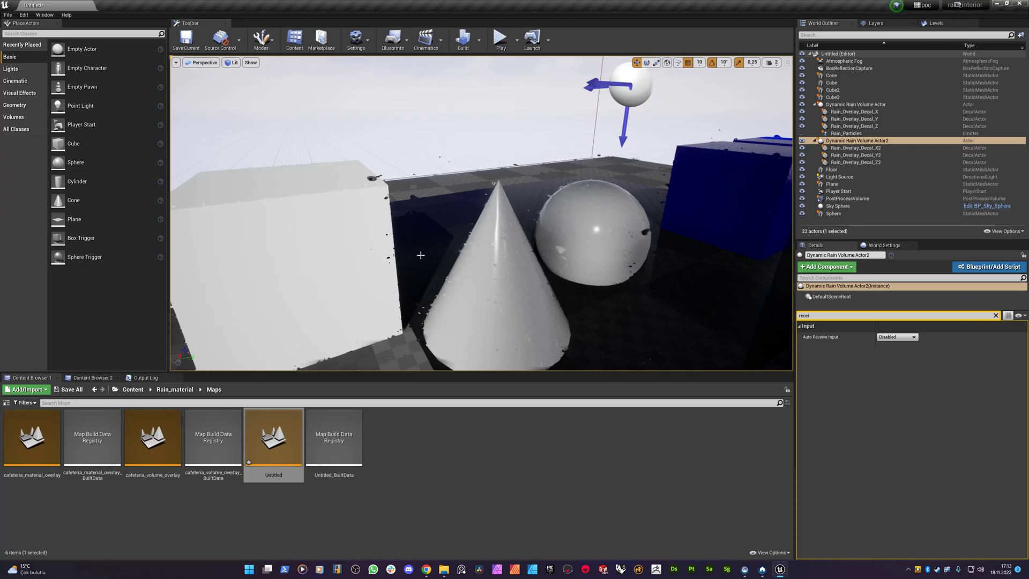
{"action": "right_click_drag", "start_coordinate": [442, 238], "coordinate": [410, 214]}
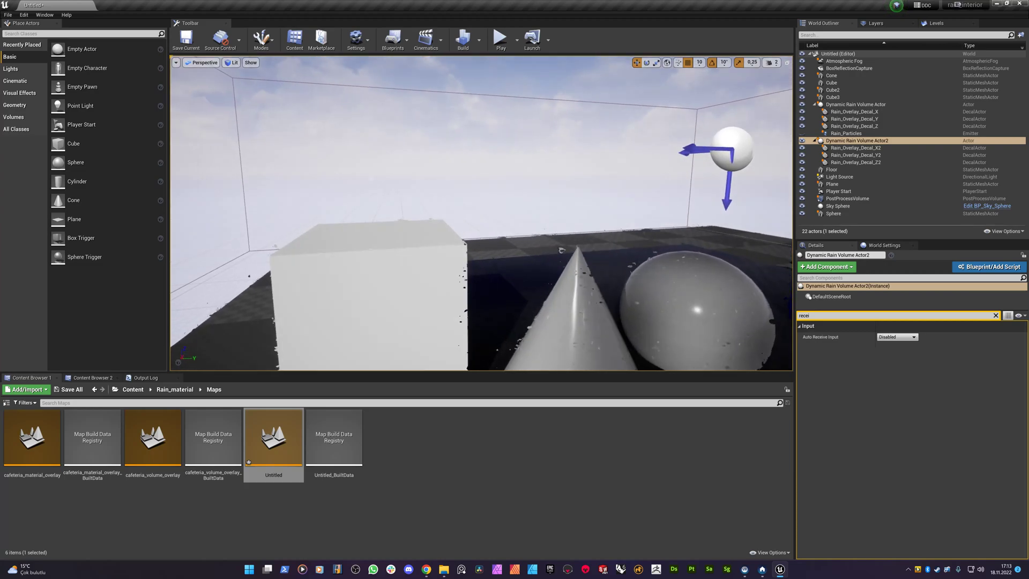
{"action": "left_click", "coordinate": [852, 162], "text": "shift"}
{"action": "key", "text": "Delete"}
- Disable Receives Decals on the Sphere, check its surface, and enable the setting again
{"action": "left_click", "coordinate": [837, 105]}
{"action": "left_click", "coordinate": [845, 111]}
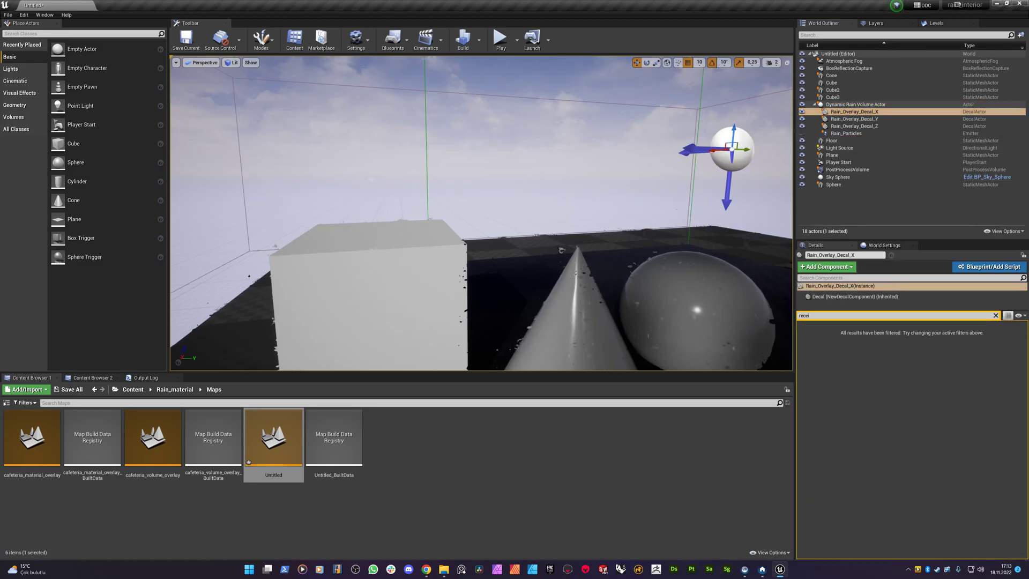
{"action": "key", "text": "s"}
{"action": "right_click_drag", "start_coordinate": [461, 231], "coordinate": [530, 257]}
{"action": "key", "text": "w"}
{"action": "mouse_move", "coordinate": [415, 221]}
{"action": "right_mouse_down"}
{"action": "mouse_move", "coordinate": [419, 209]}
{"action": "mouse_move", "coordinate": [416, 220]}
{"action": "right_mouse_up"}
{"action": "left_click", "coordinate": [429, 241]}
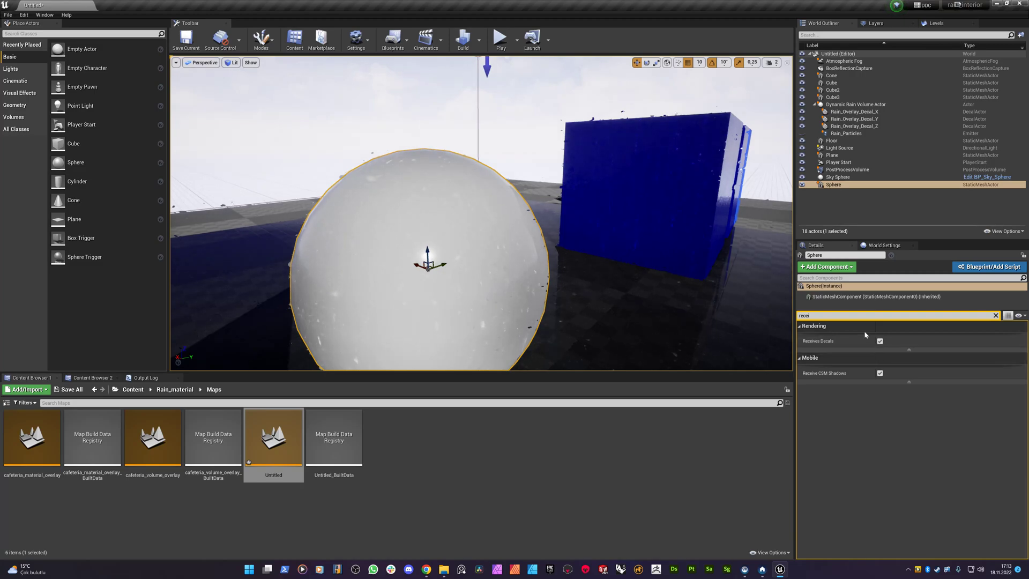
{"action": "left_click", "coordinate": [880, 342]}
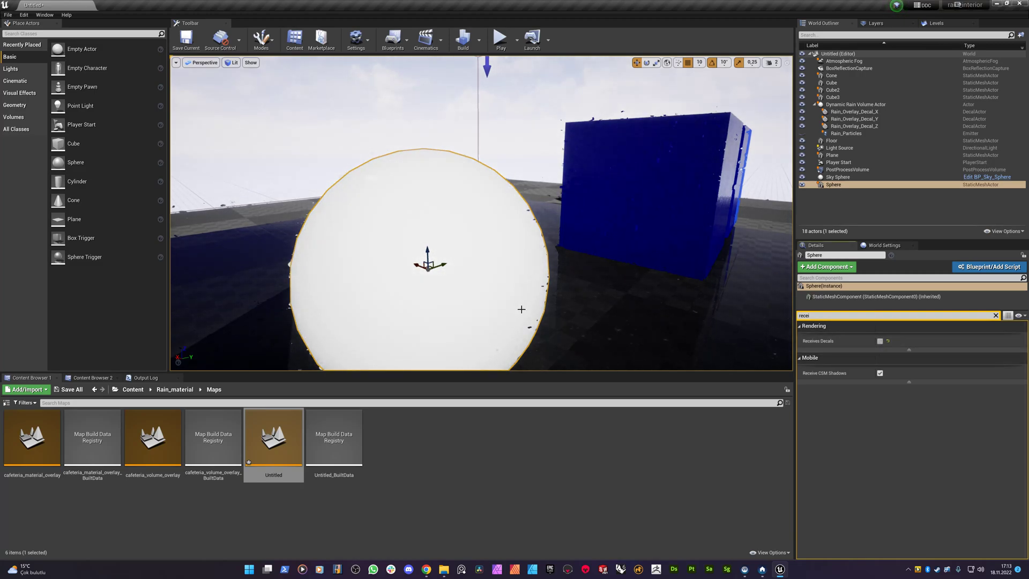
{"action": "scroll", "coordinate": [521, 309], "scroll_direction": "down", "scroll_amount": 5}
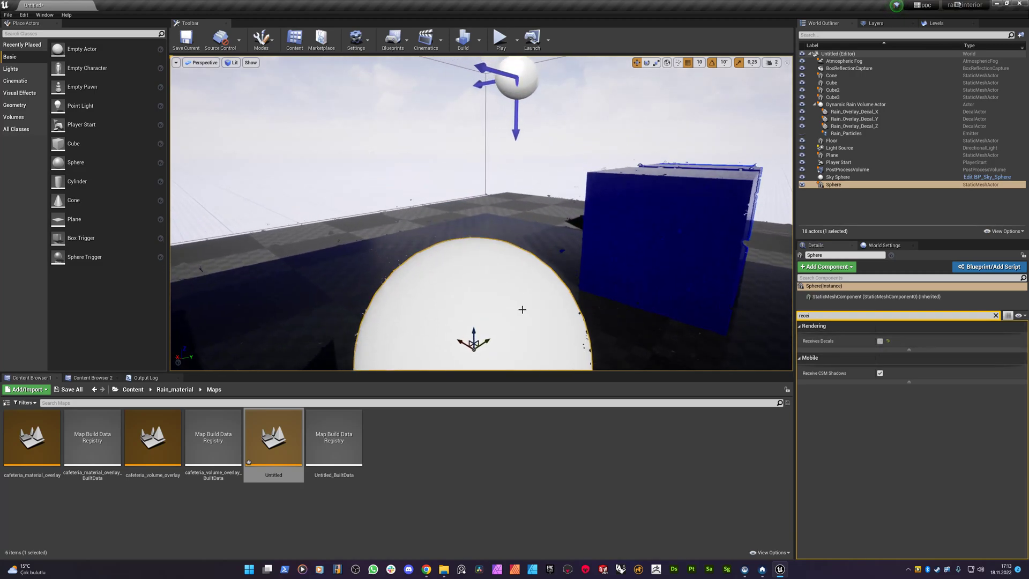
{"action": "left_click", "coordinate": [880, 340]}
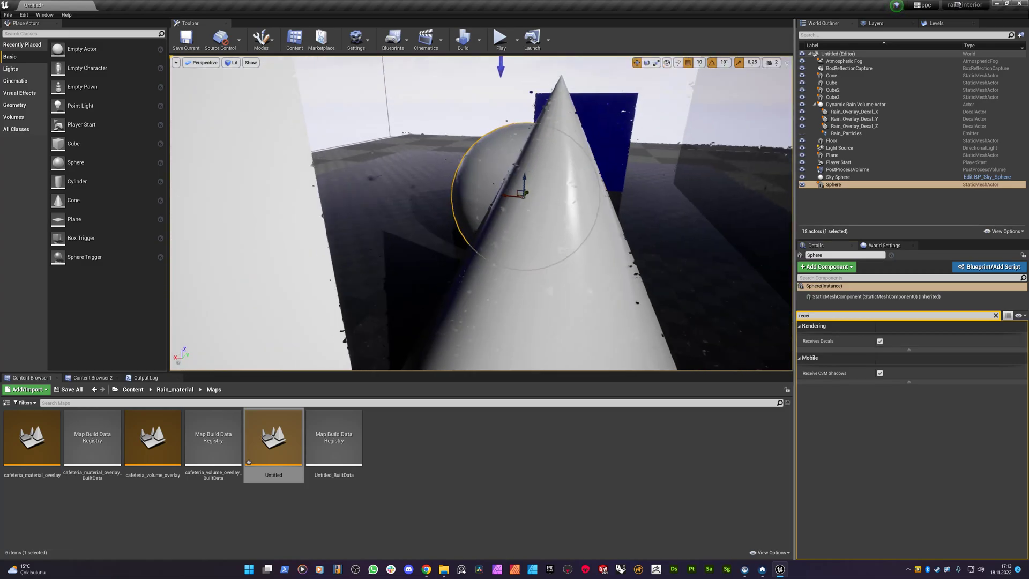